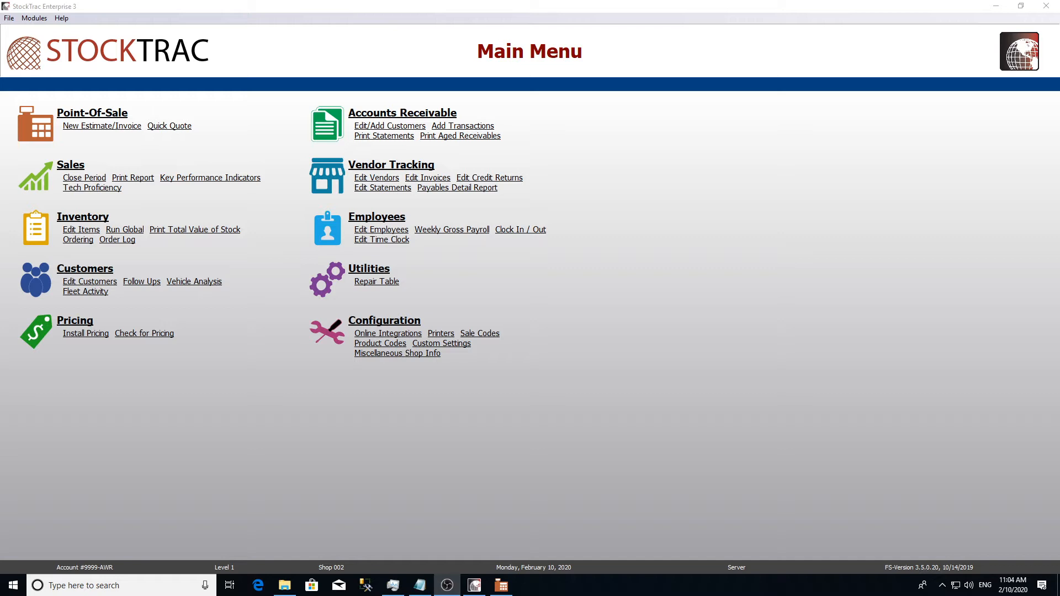
Step: Create a new SmartPac in the Point-Of-Sale parts setup and name the package "Basic Oil Change"
click(30, 138)
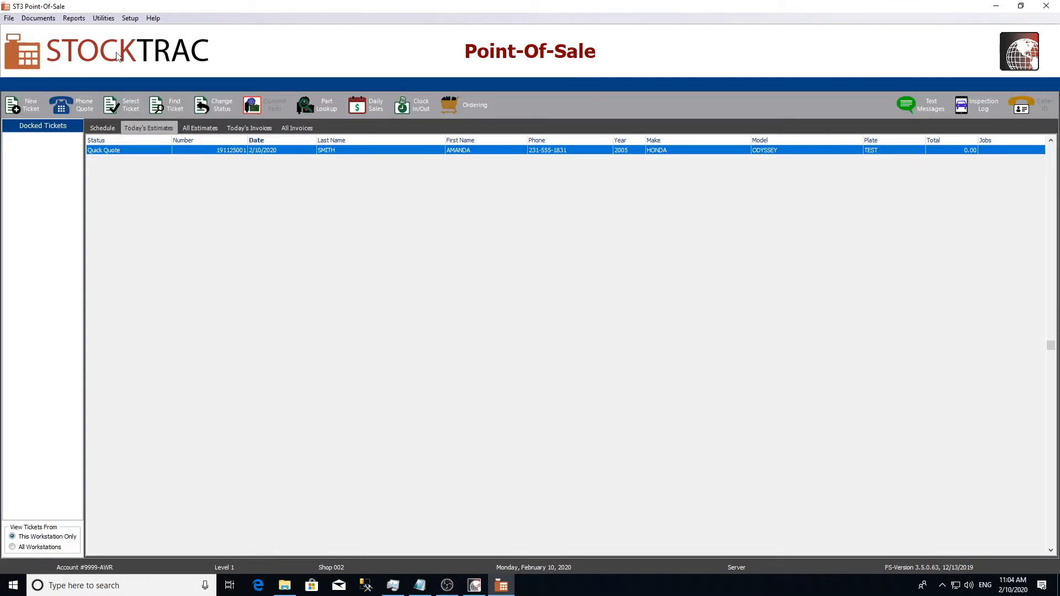
click(133, 19)
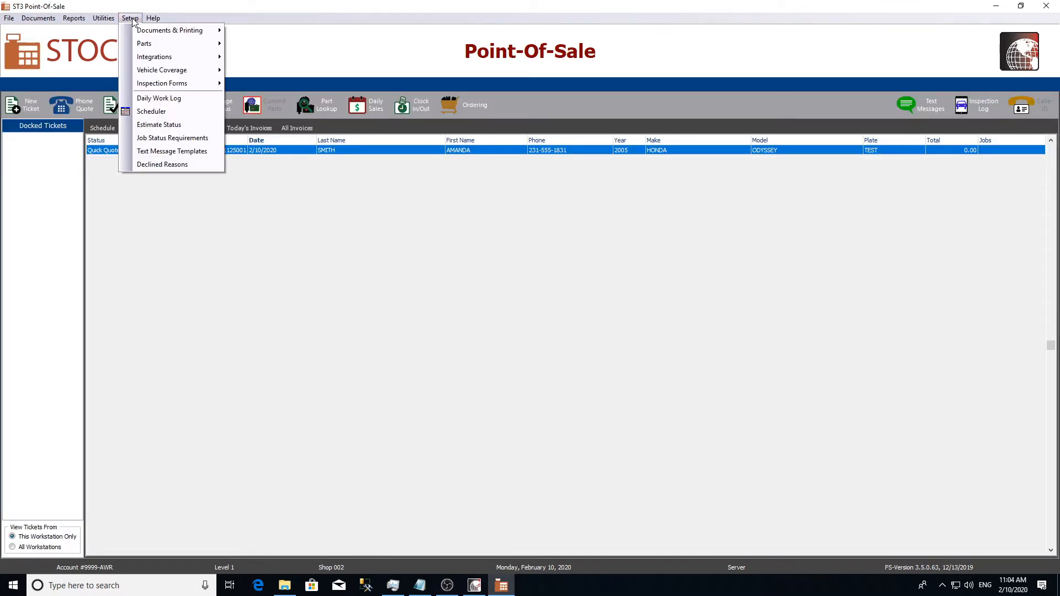
mouse_move(157, 45)
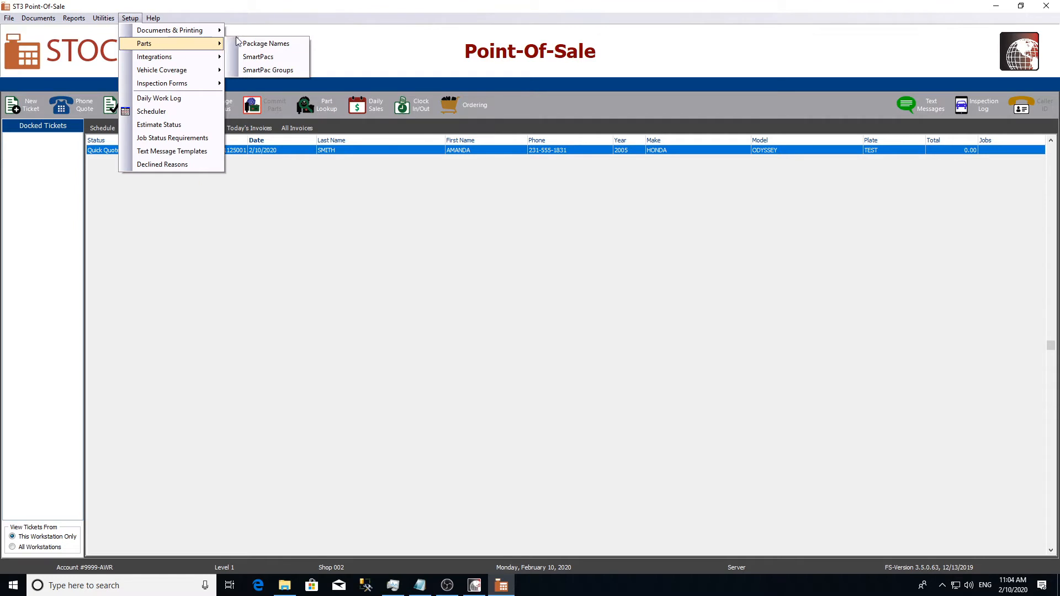
click(272, 58)
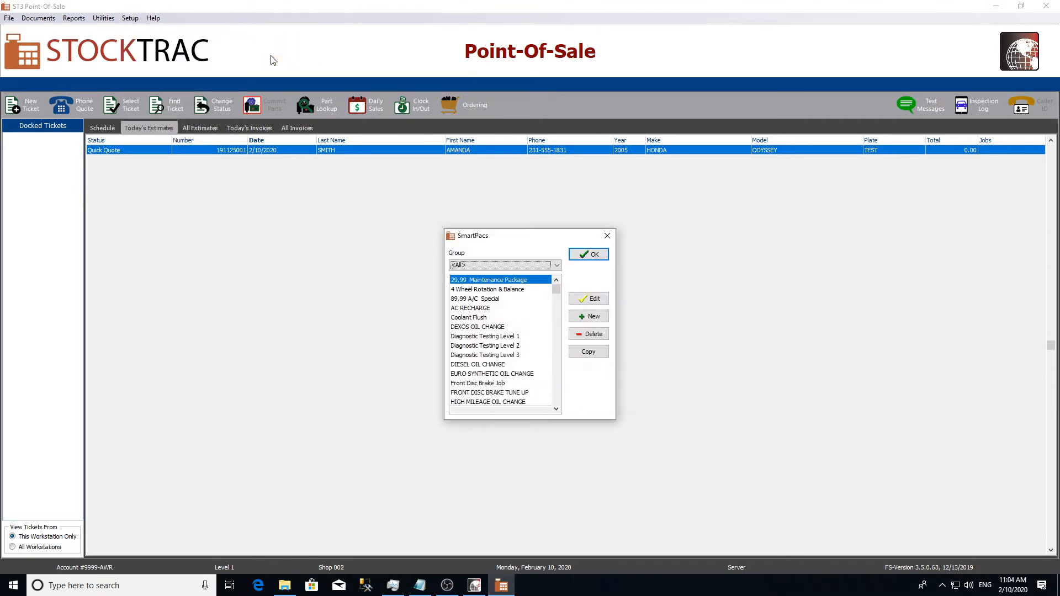
click(593, 317)
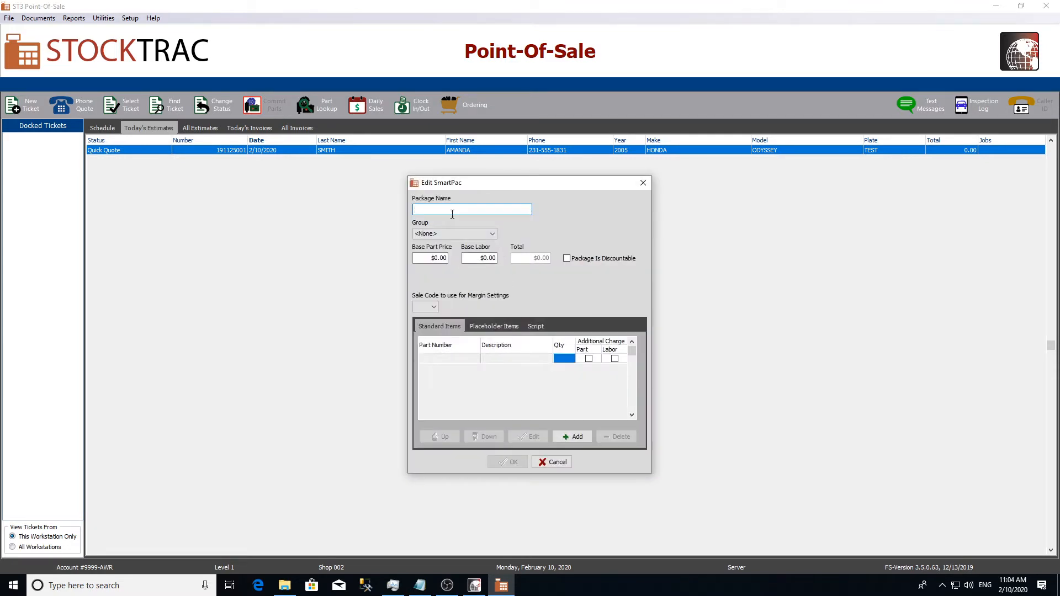
text(Basic Oil Change)
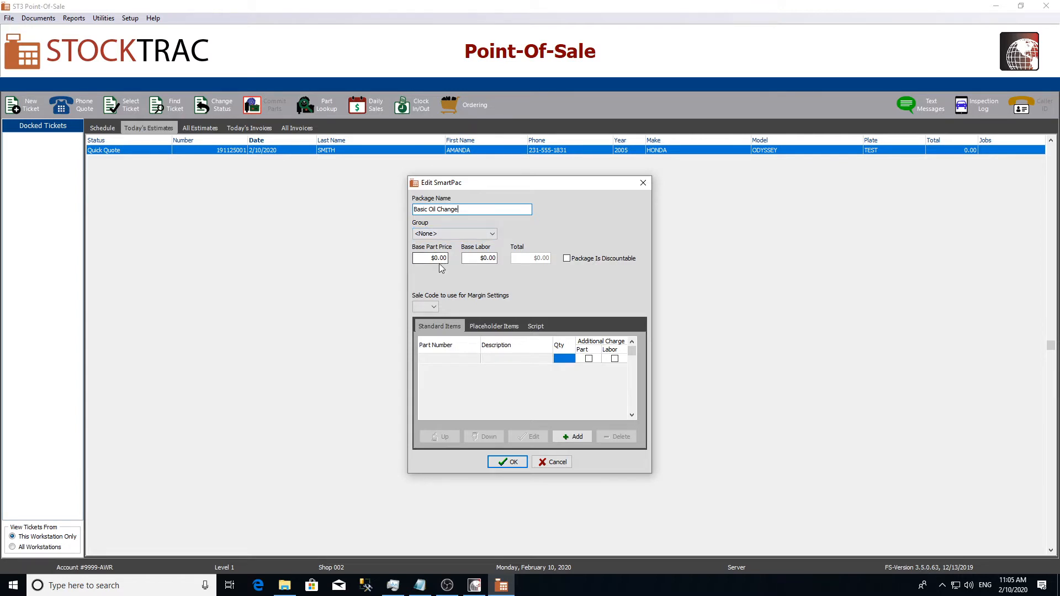
Step: Set the package's base part price to $10.00 and its base labor to $5.00
drag(434, 260, 445, 260)
text(100)
key(BackSpace)
key(Tab)
text(5)
key(Tab)
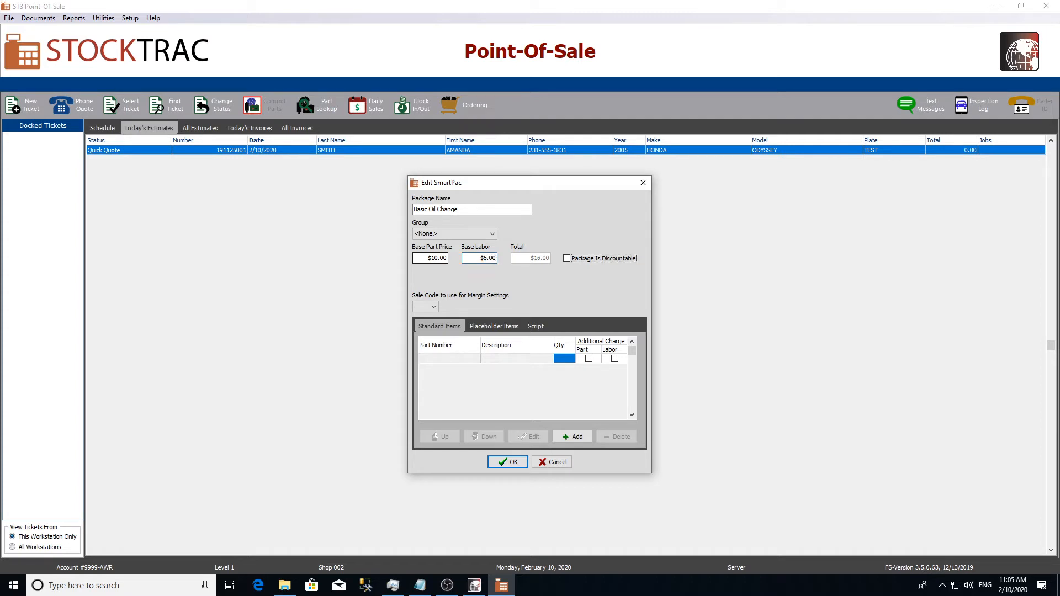
Step: Make the package discountable and choose sale code L for its margin settings
click(567, 258)
double_click(444, 258)
click(435, 308)
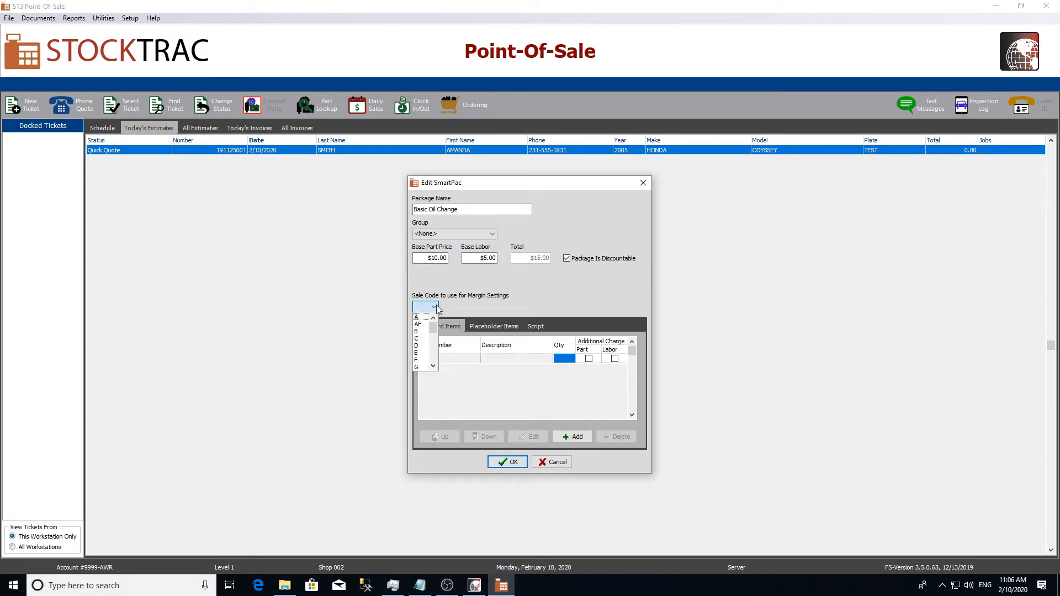
key(l)
click(421, 367)
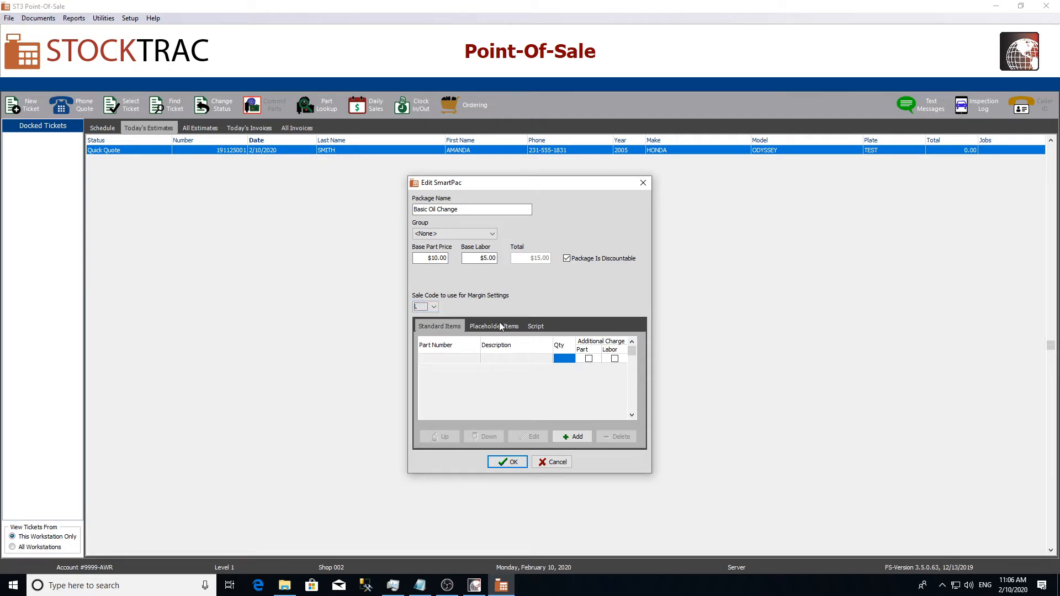
Step: Add the Miscellaneous part .OIL10W30 as a standard item with a suggested quantity of 5
click(567, 436)
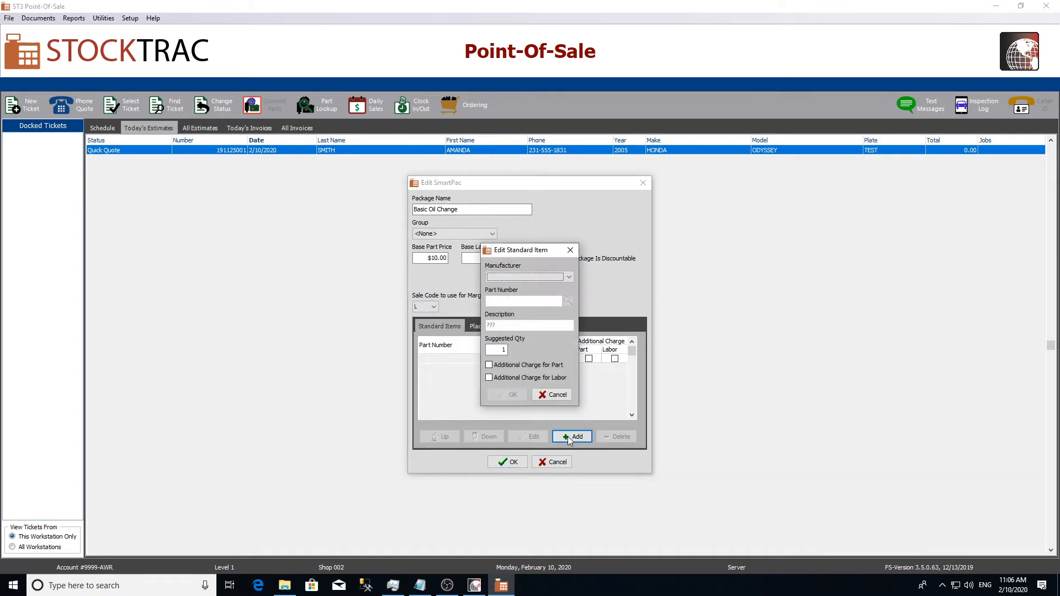
click(556, 276)
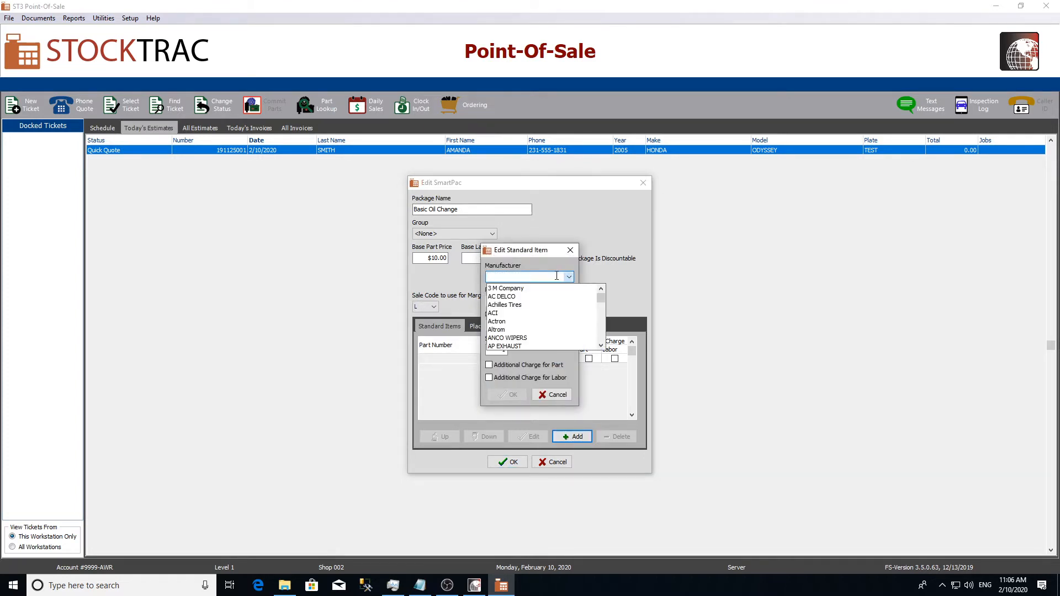
text(misc)
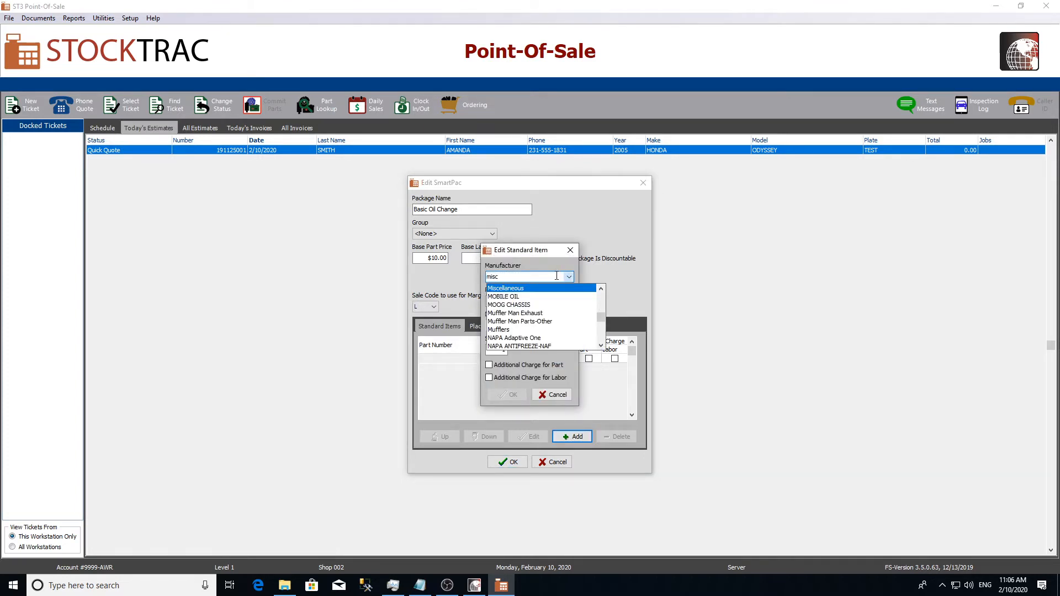
click(523, 287)
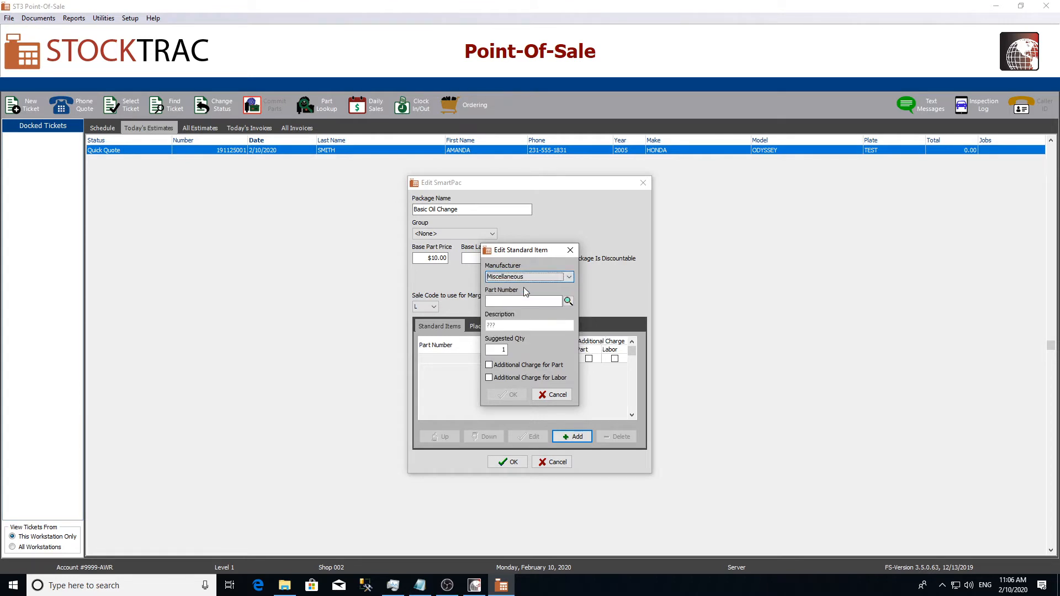
click(567, 301)
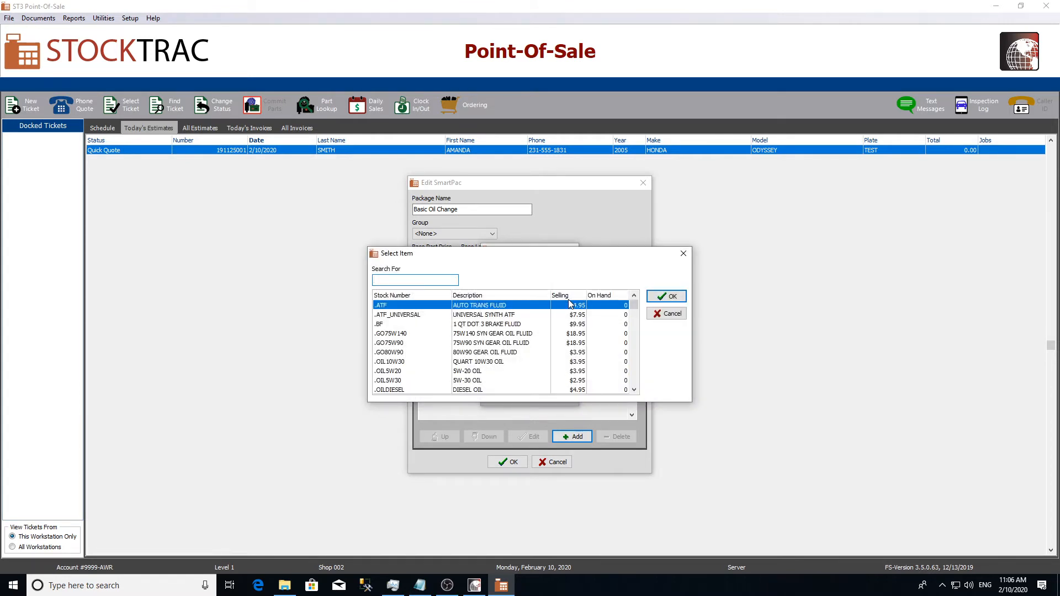
double_click(478, 363)
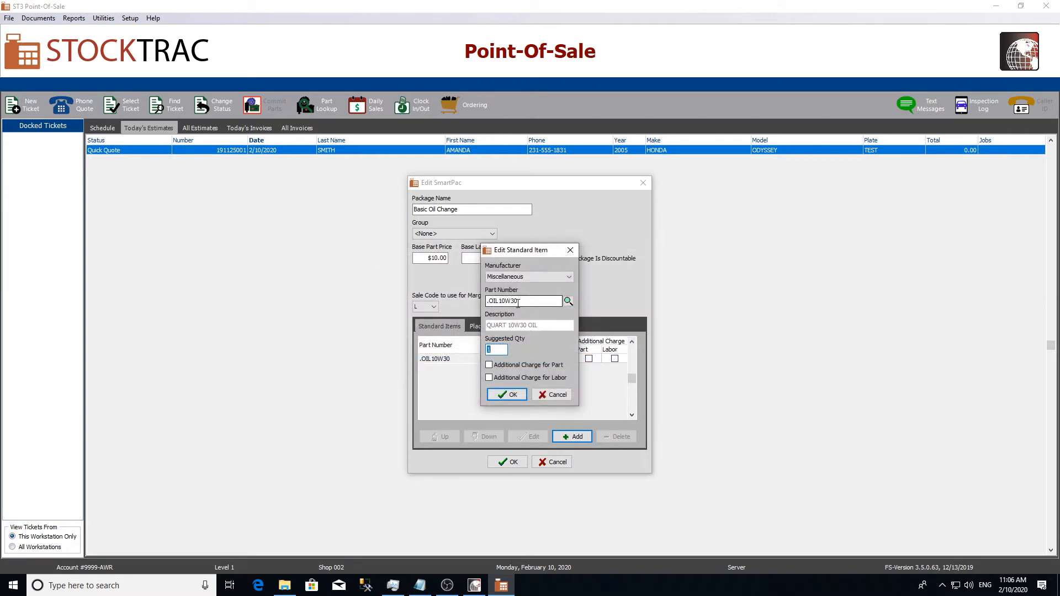
text(5)
click(506, 395)
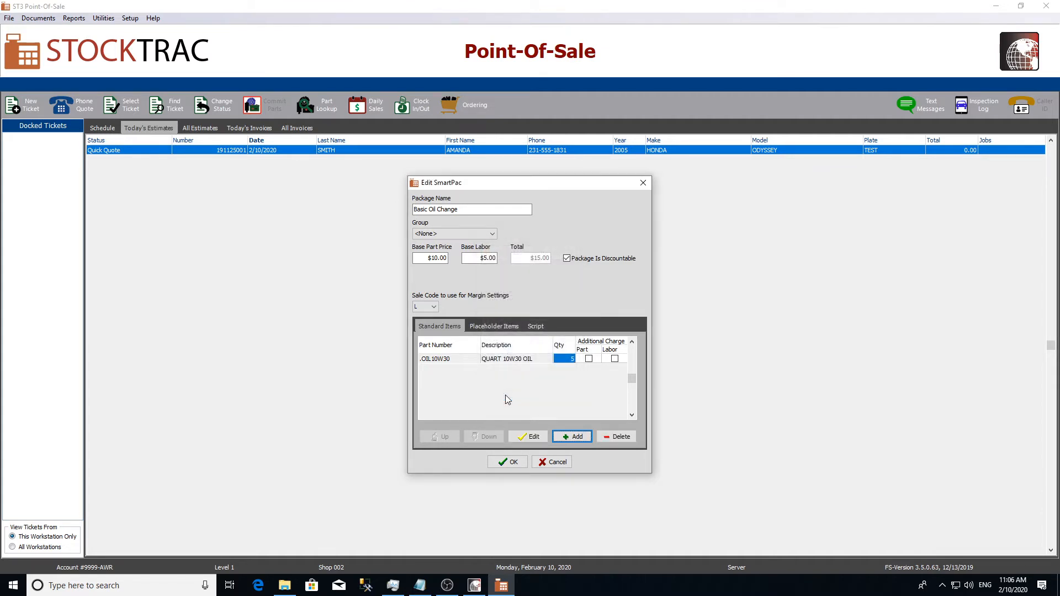
Step: Add the Miscellaneous part .OIL5W20 as a standard item with a suggested quantity of 5
click(574, 436)
click(539, 277)
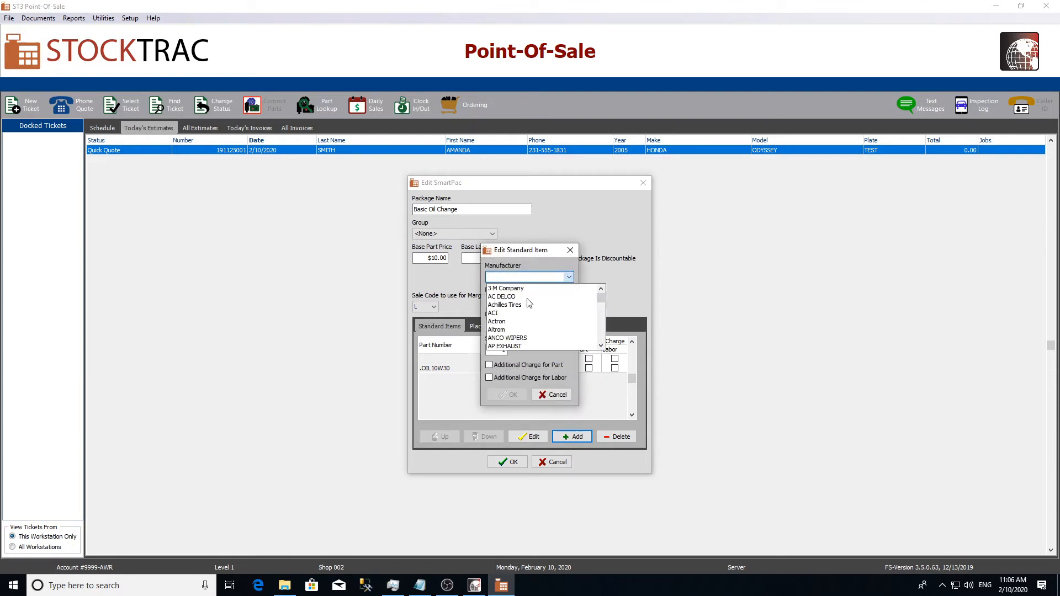
text(misc)
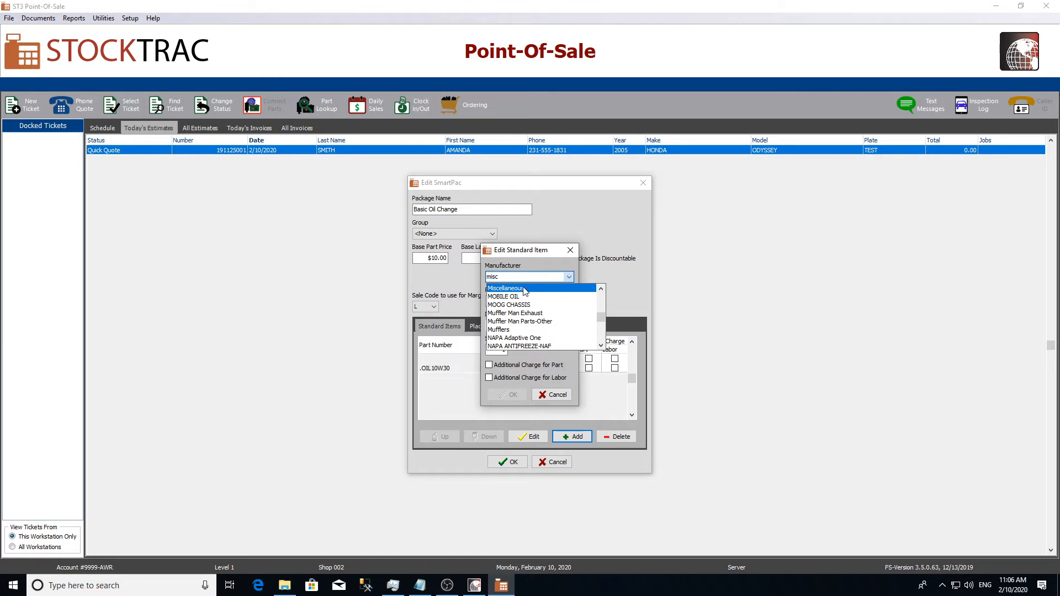
click(523, 288)
click(568, 300)
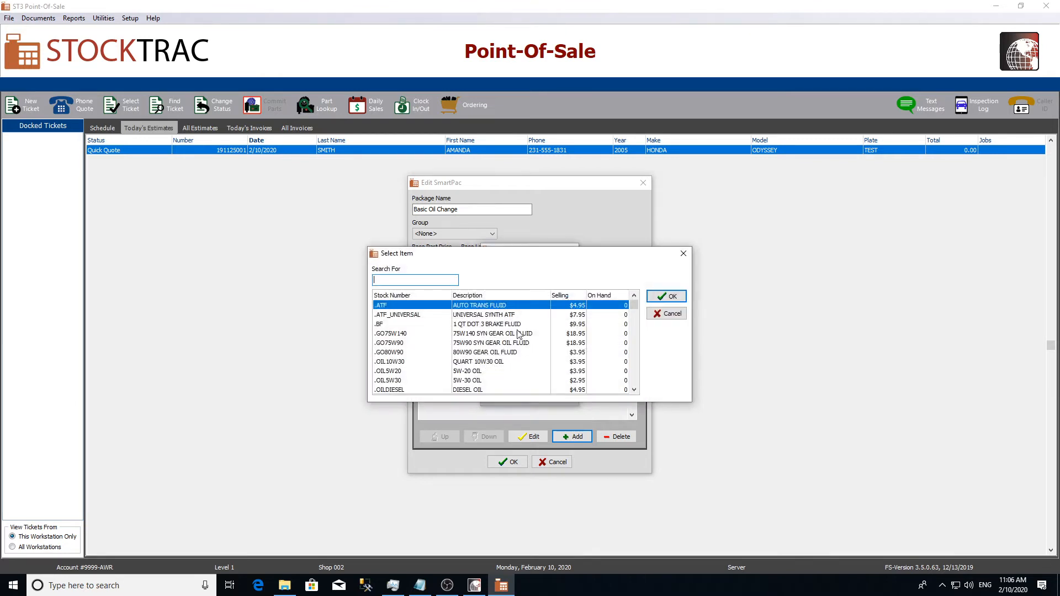
double_click(477, 371)
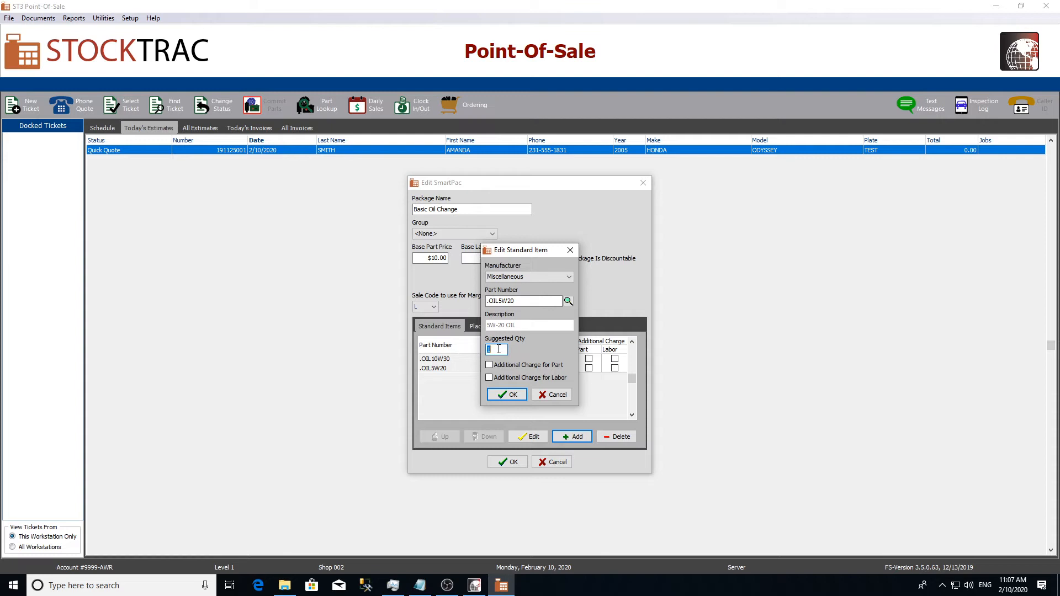
text(5)
click(508, 394)
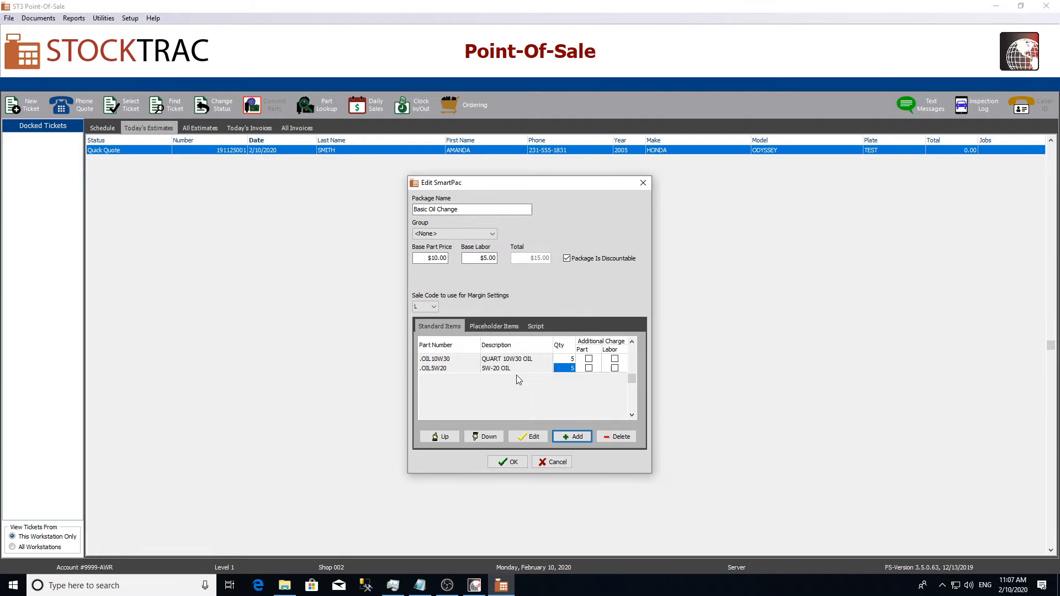
Step: Add the Miscellaneous part .OIL5W30 as a standard item with a suggested quantity of 5
click(571, 436)
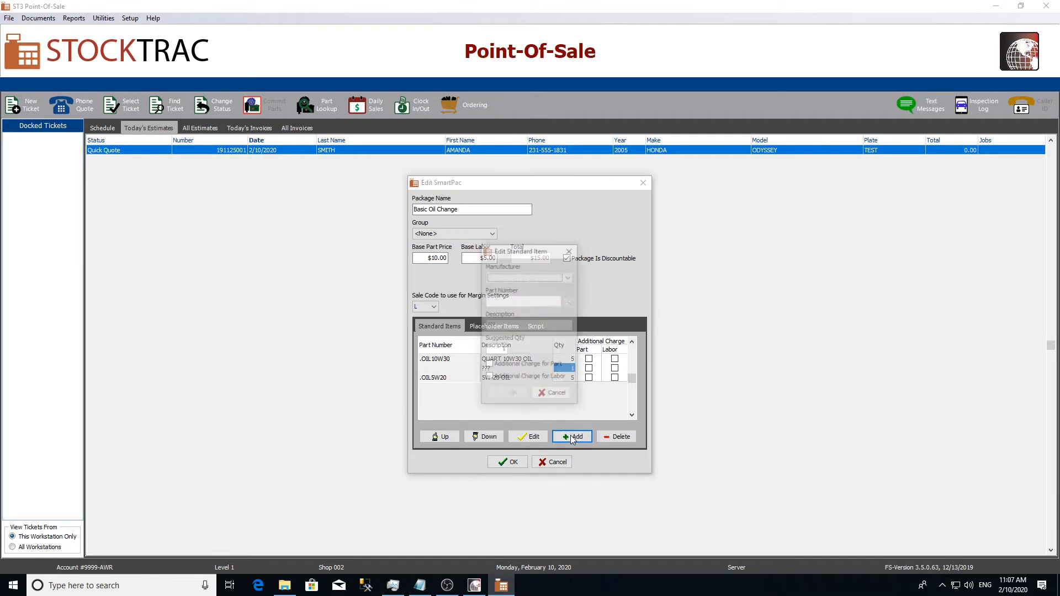
click(534, 276)
text(mi)
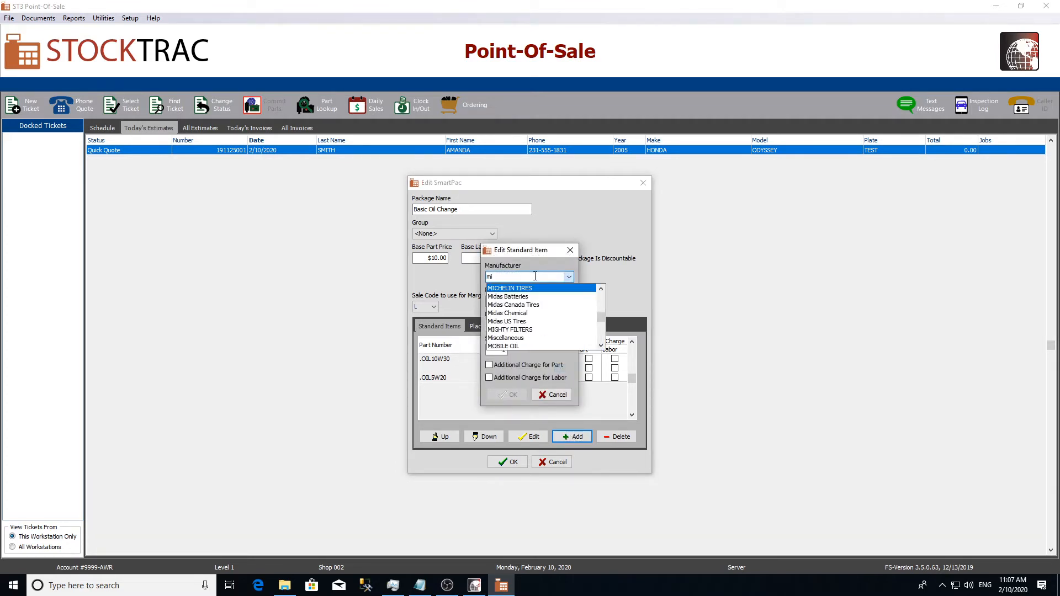
text(sc)
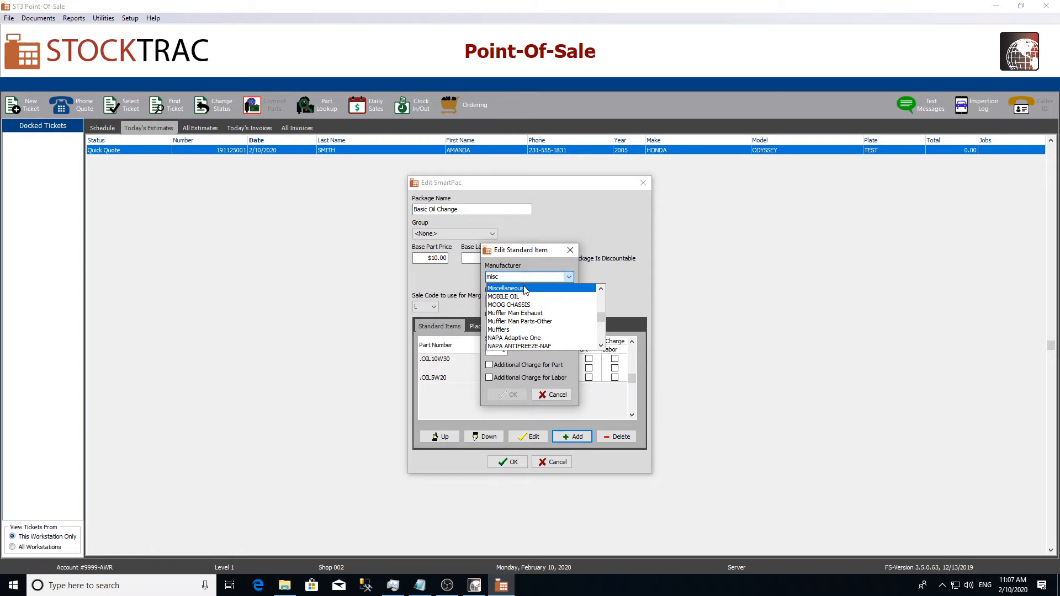
click(524, 286)
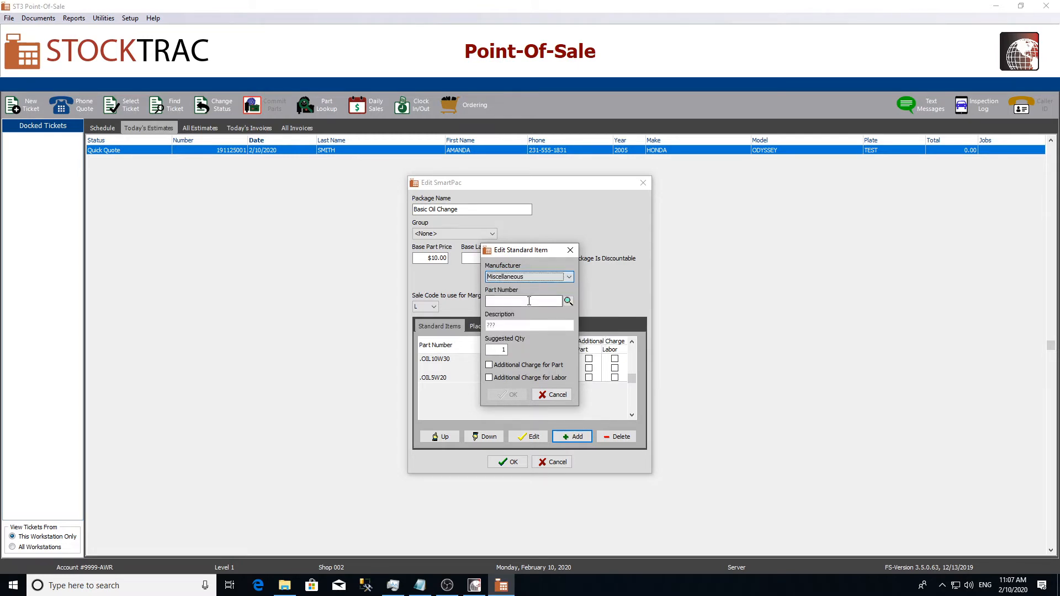
click(567, 301)
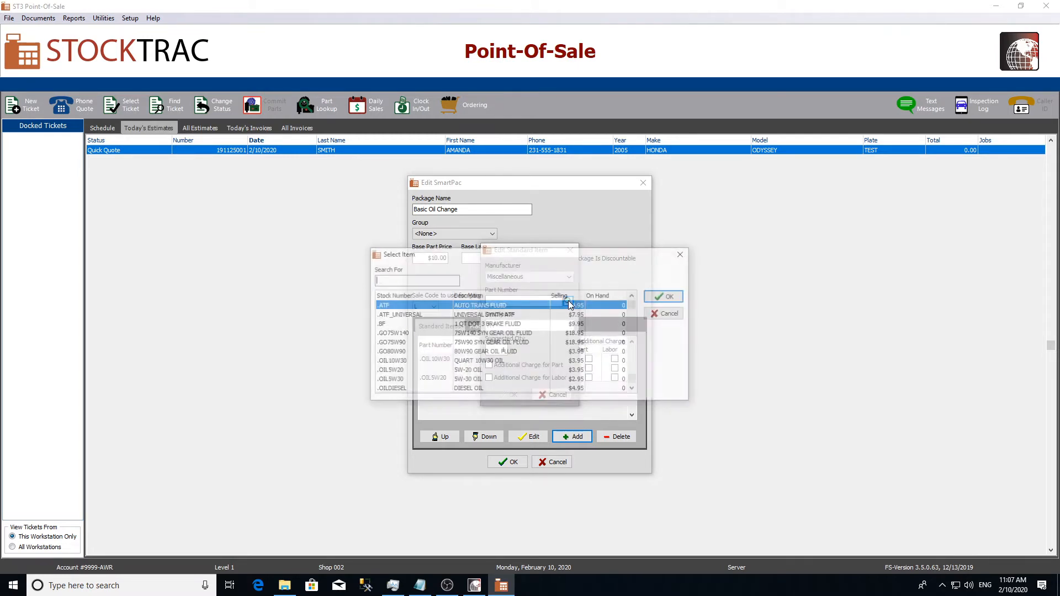
click(472, 380)
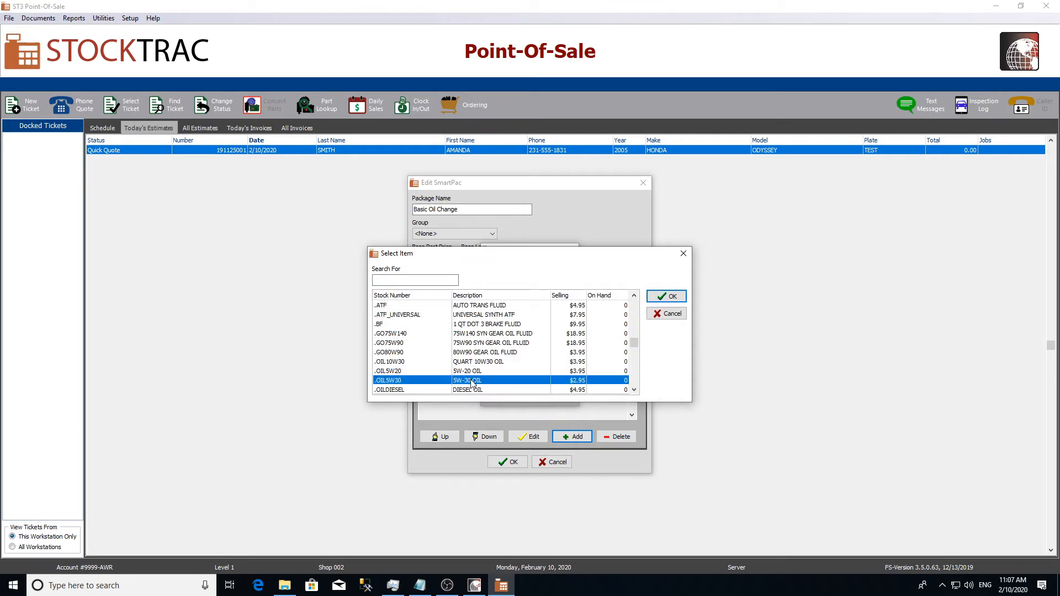
click(683, 303)
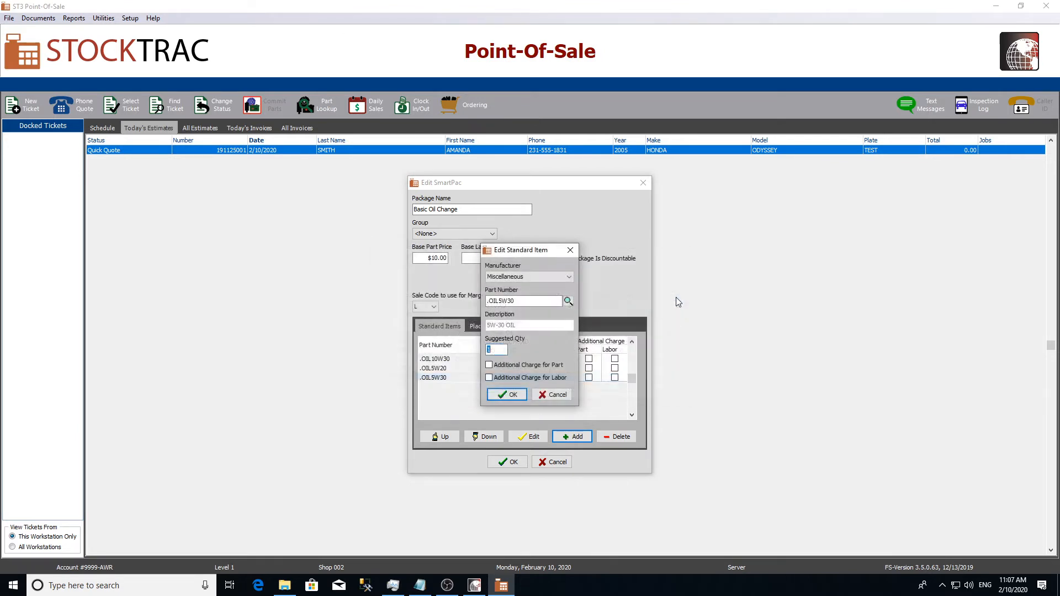
text(5)
click(504, 394)
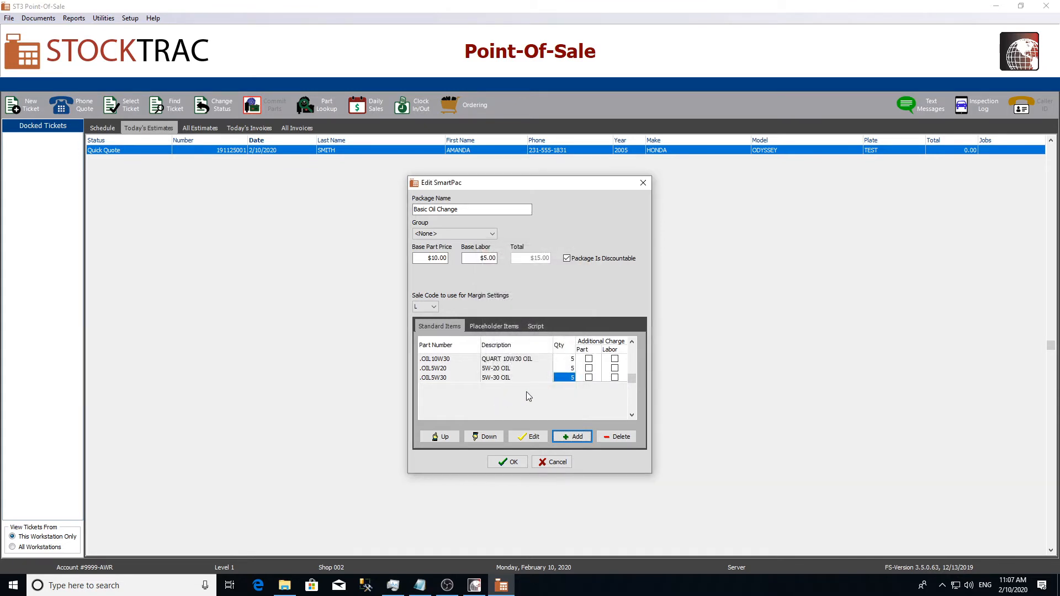
Step: Add the Miscellaneous part LOF (oil change labor) as a standard item with a suggested quantity of 1
click(571, 437)
click(538, 276)
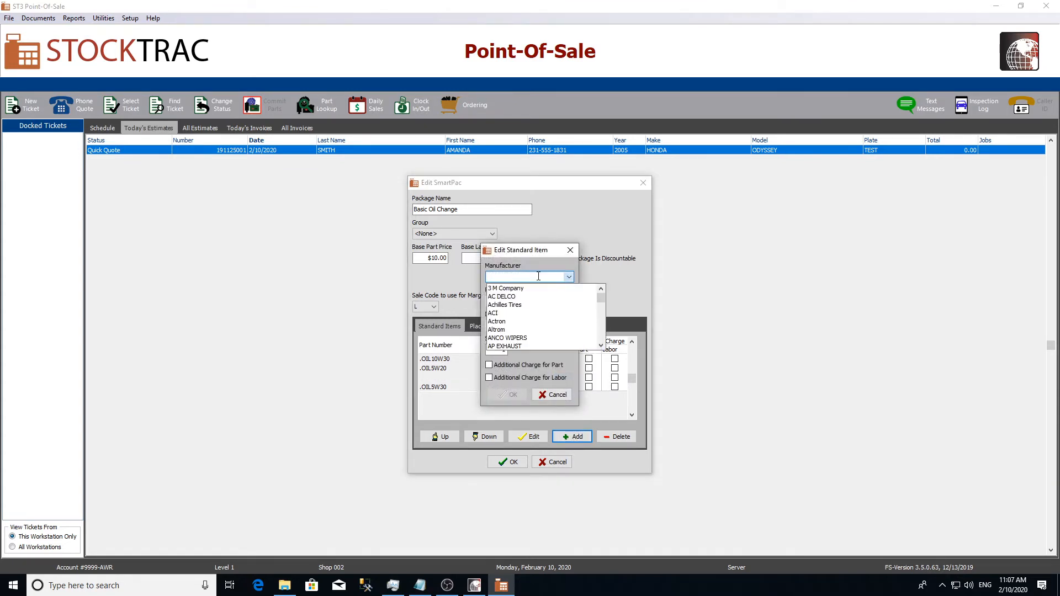
text(misc)
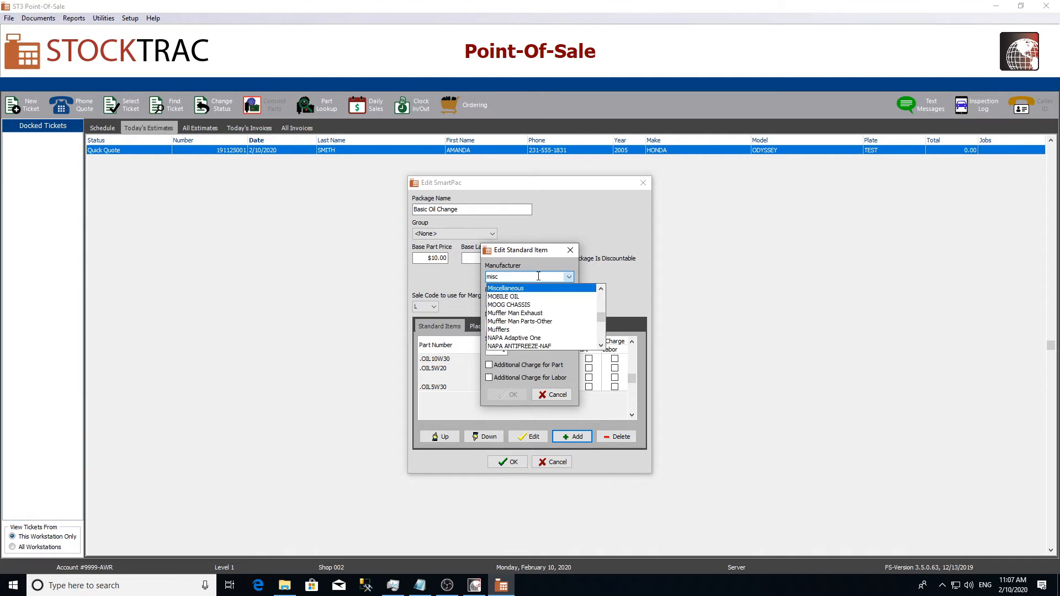
click(524, 288)
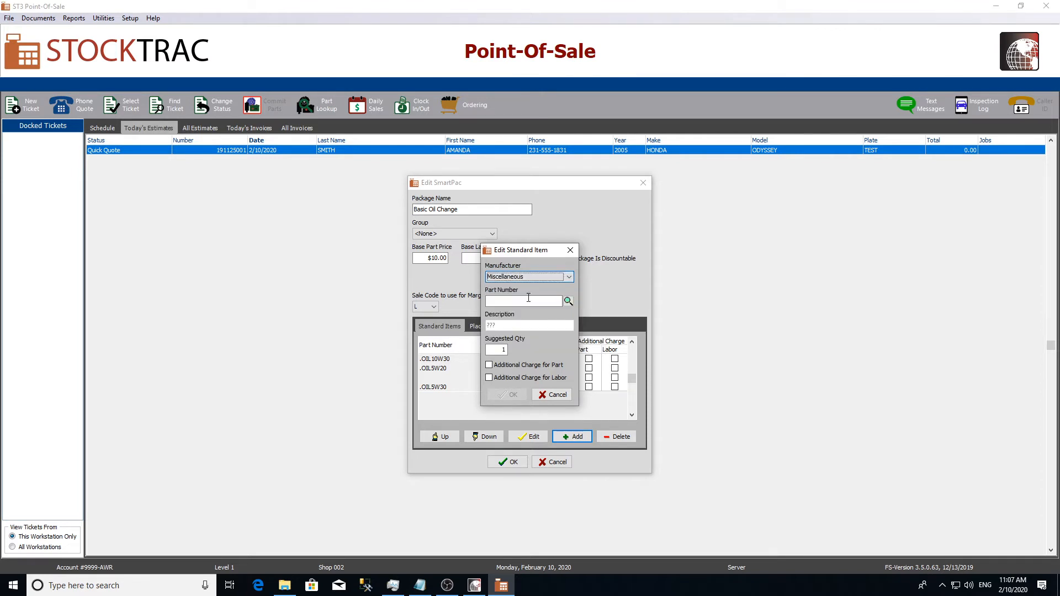
click(568, 301)
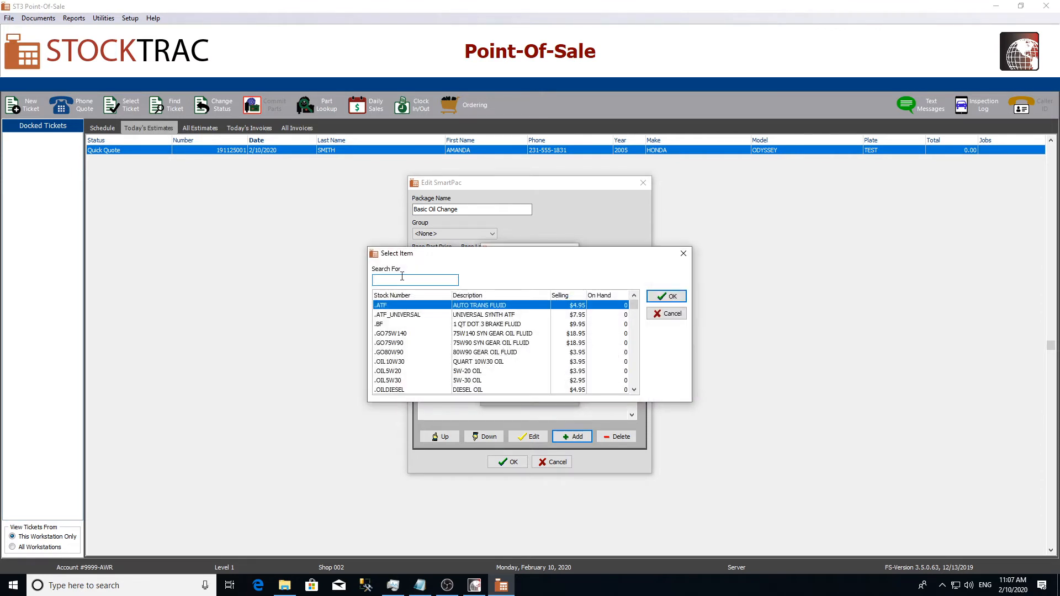
text(LOF)
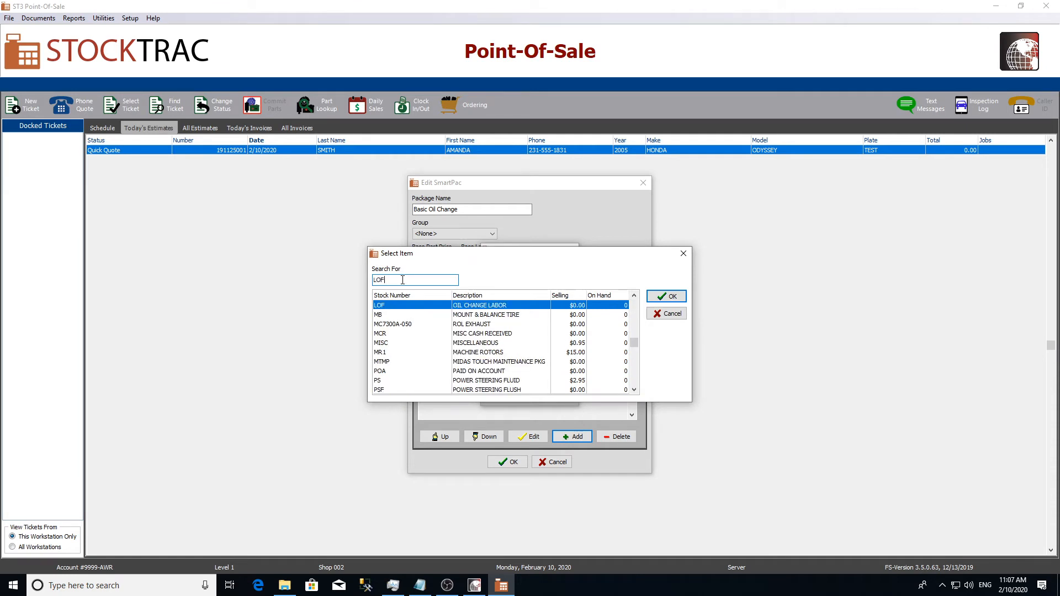
click(667, 296)
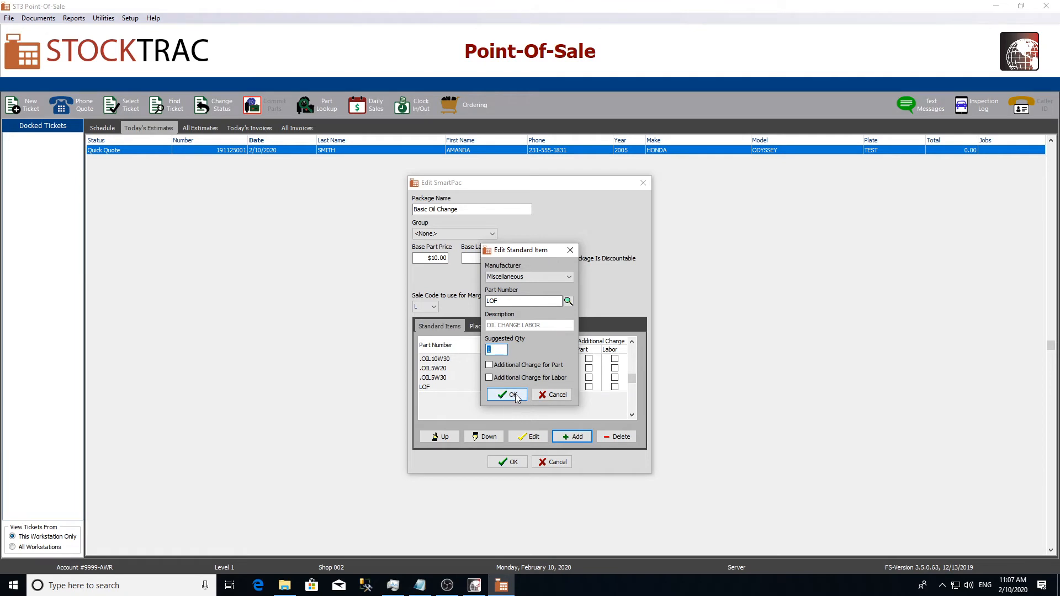
click(515, 395)
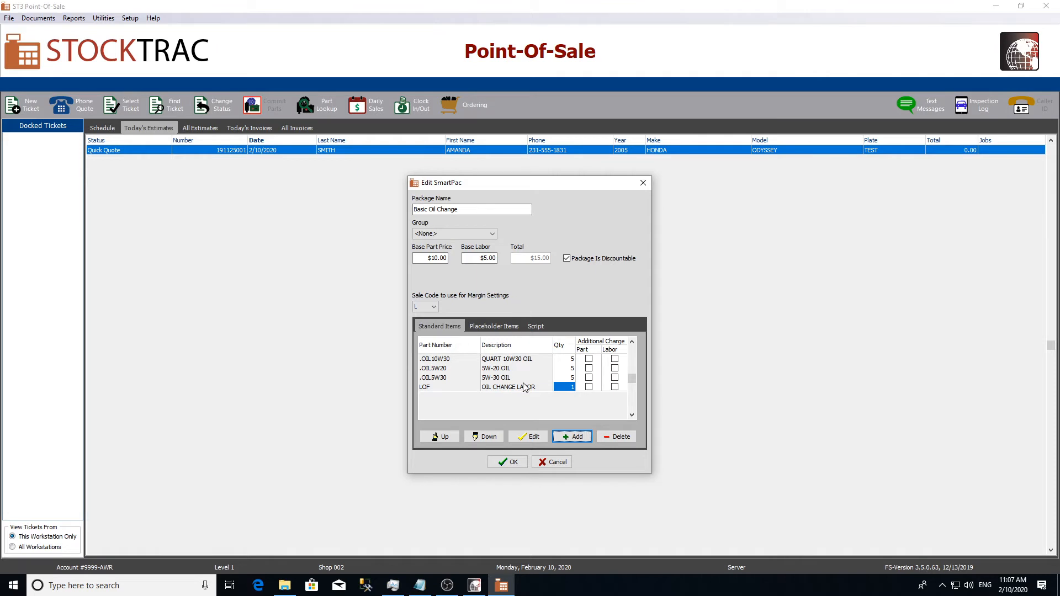
Step: Add the Miscellaneous part .OIL10W30 again as a standard item with quantity 1 and an additional charge for part
click(578, 436)
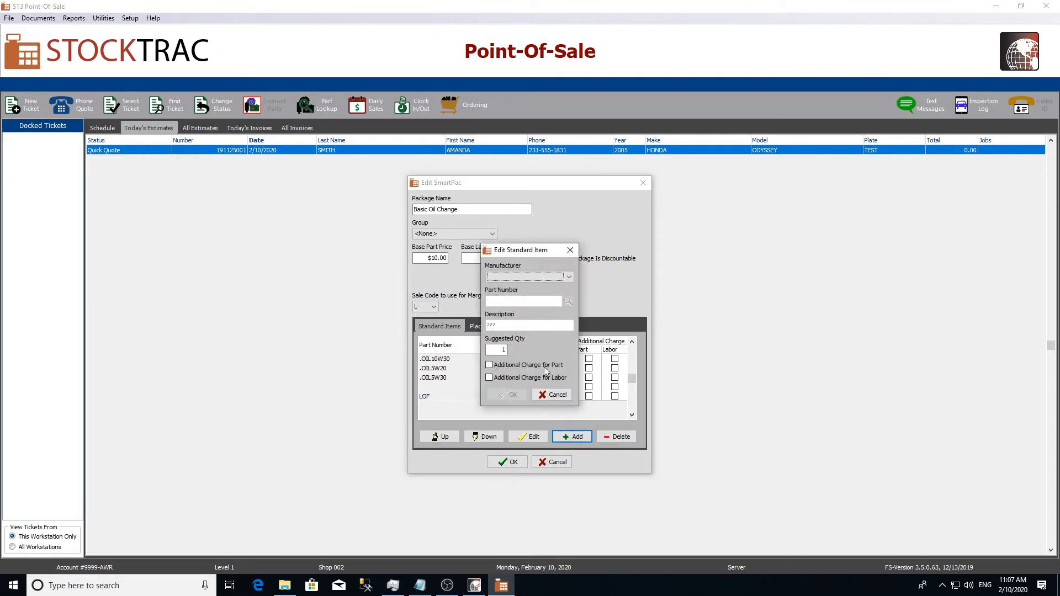
click(544, 276)
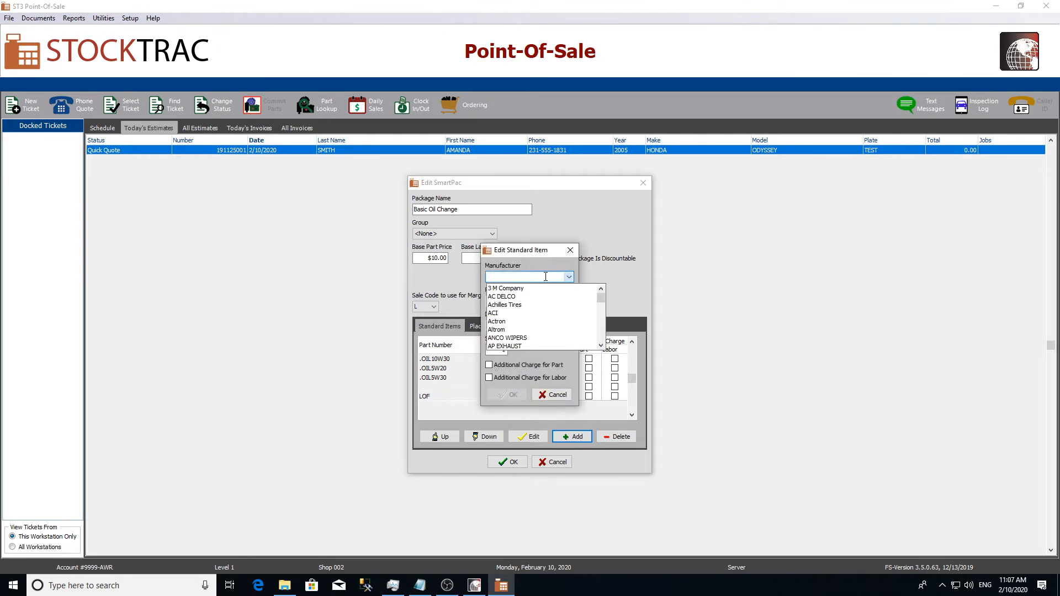
text(misc)
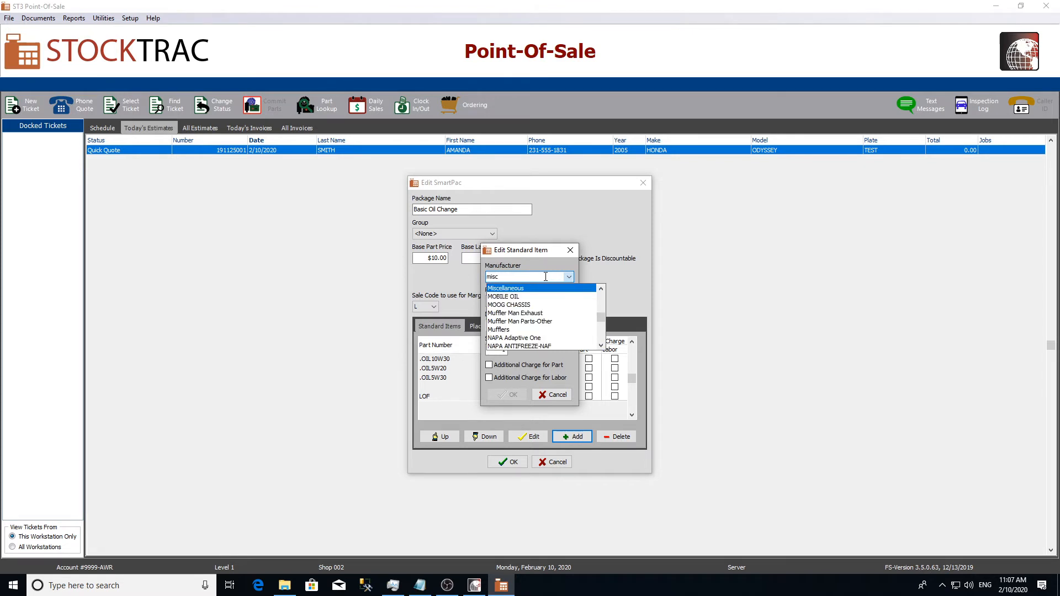
click(523, 289)
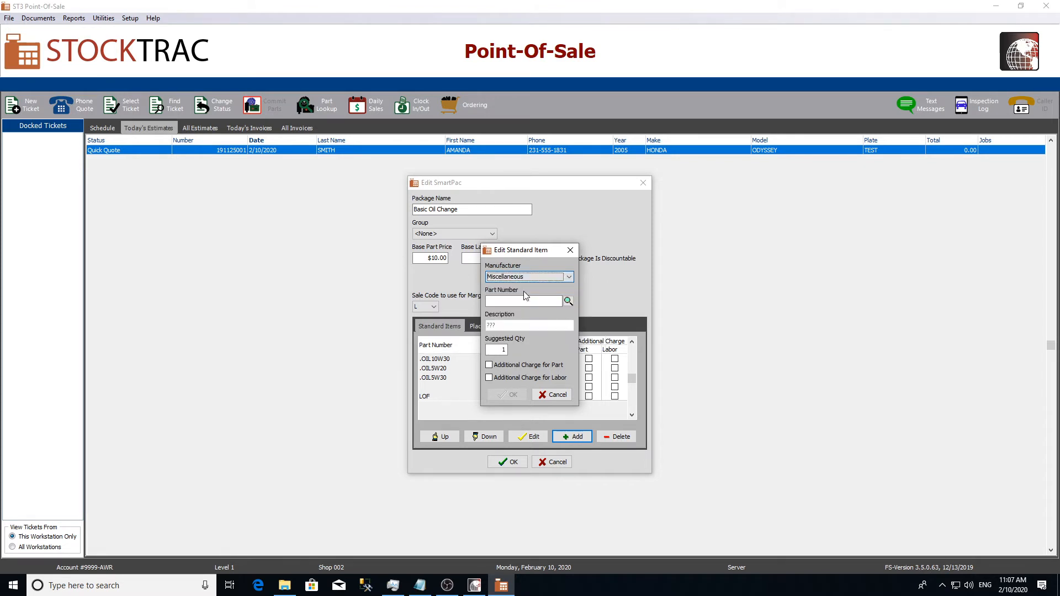
click(568, 299)
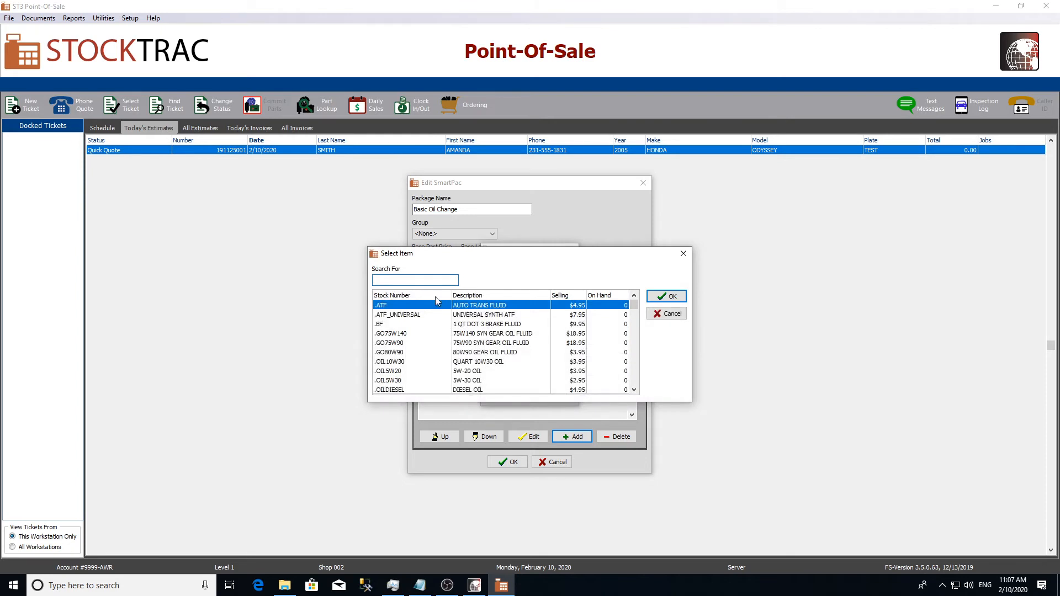
click(493, 363)
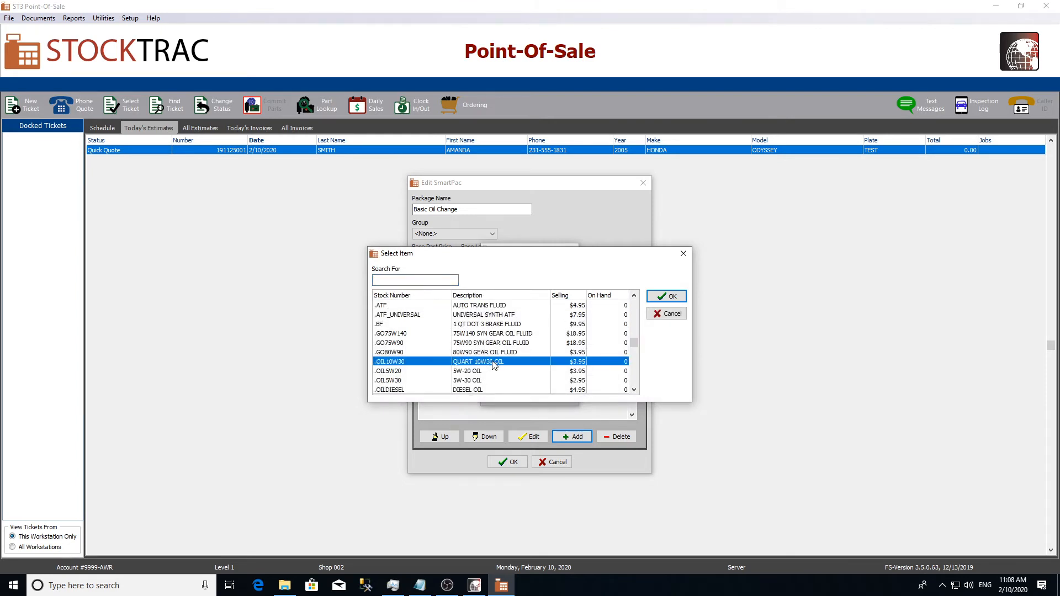
click(668, 298)
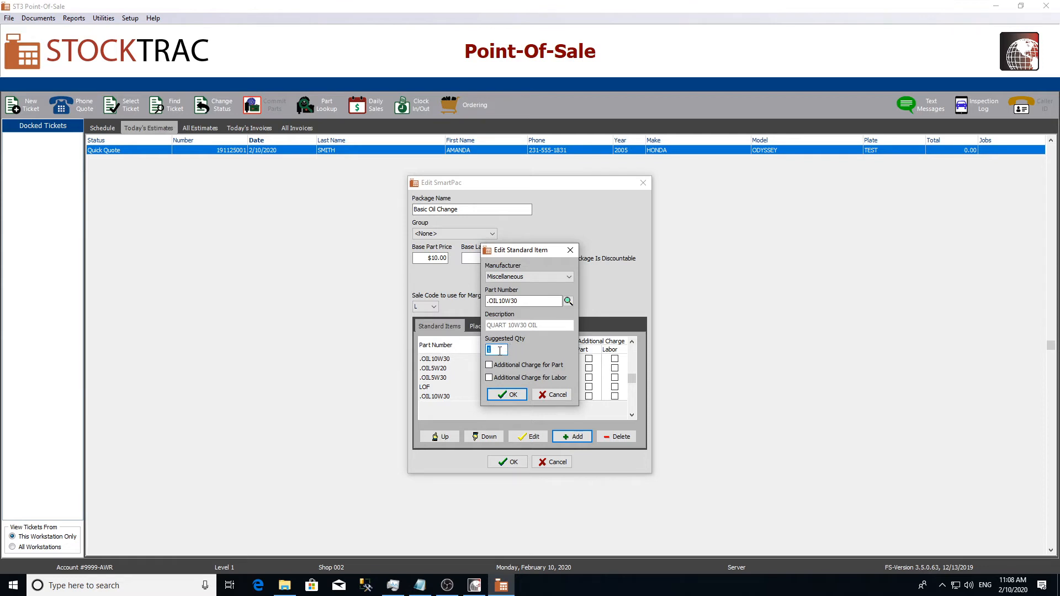
click(490, 365)
click(508, 396)
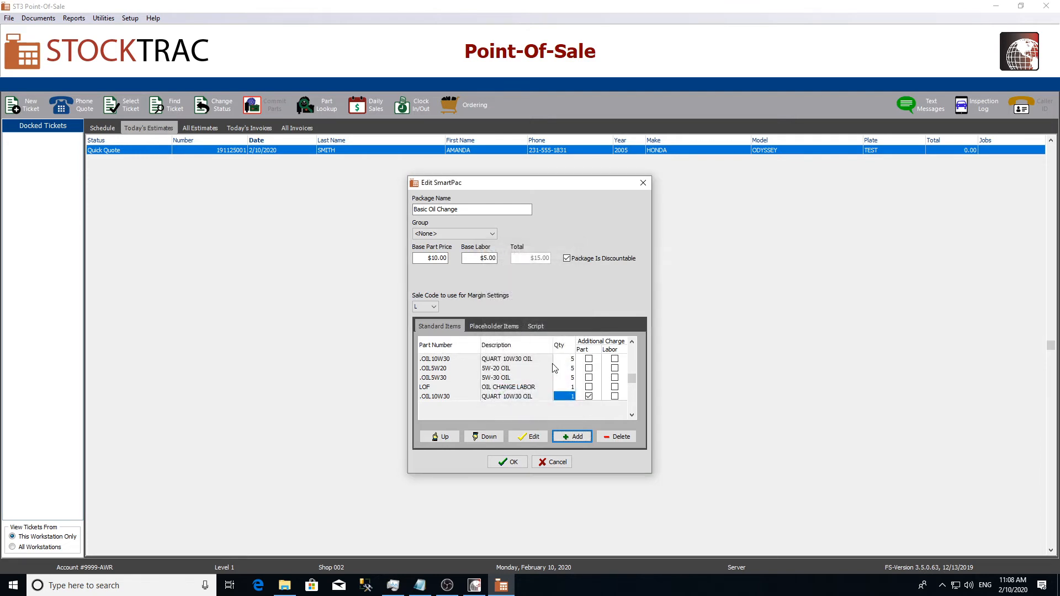
Step: Add a second .OIL5W20 standard item from Miscellaneous with quantity 1 and an additional charge for part
click(574, 438)
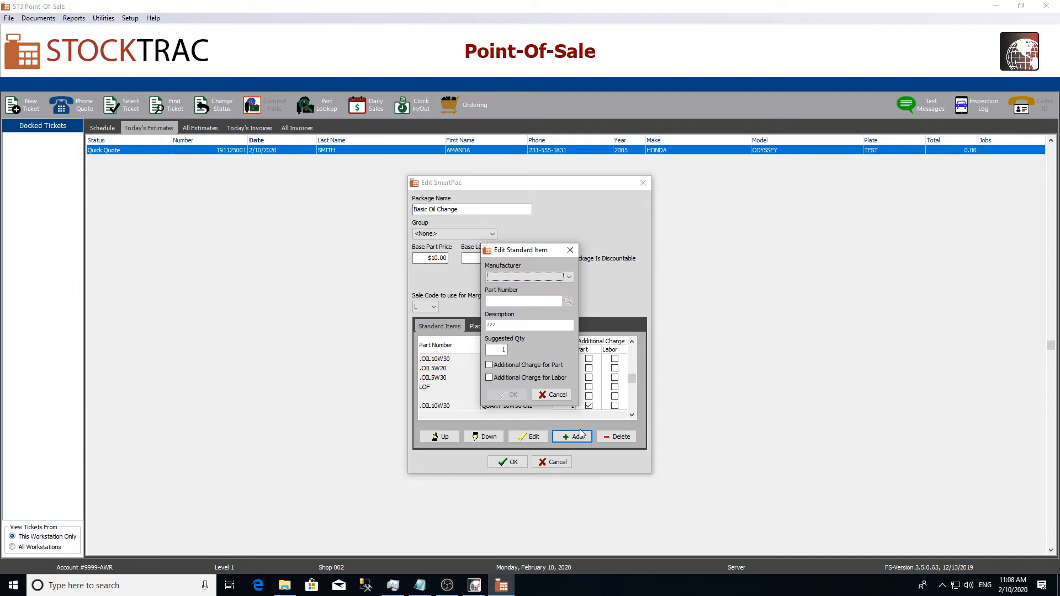
click(543, 276)
text(misc)
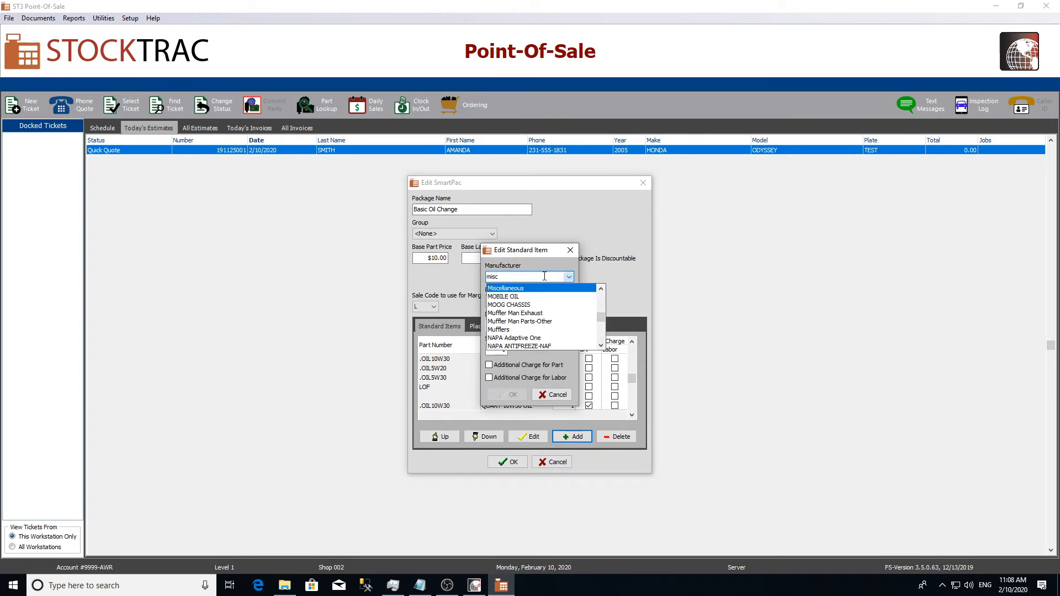
click(521, 287)
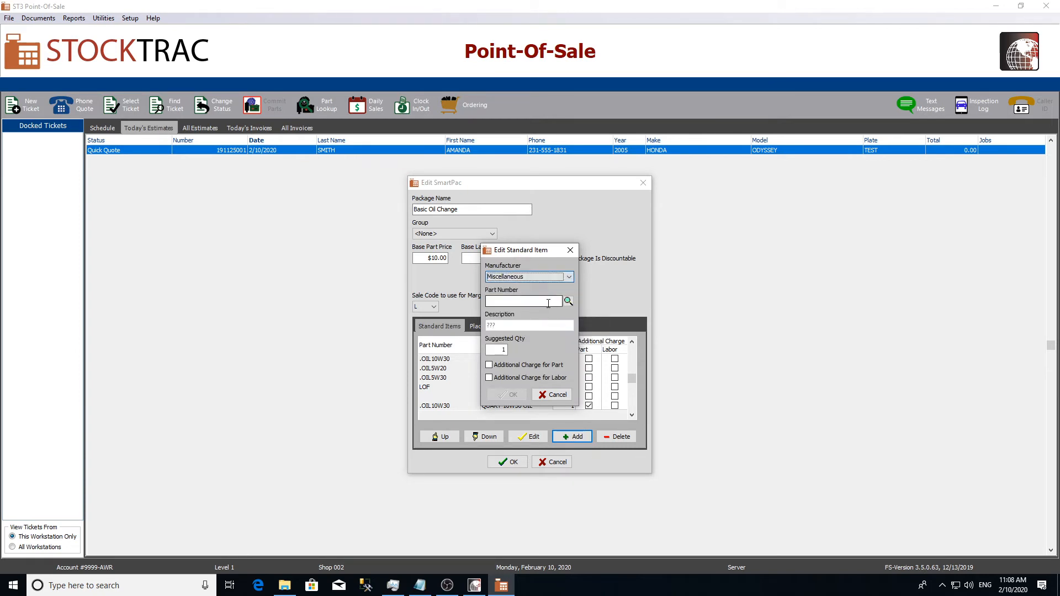
click(569, 300)
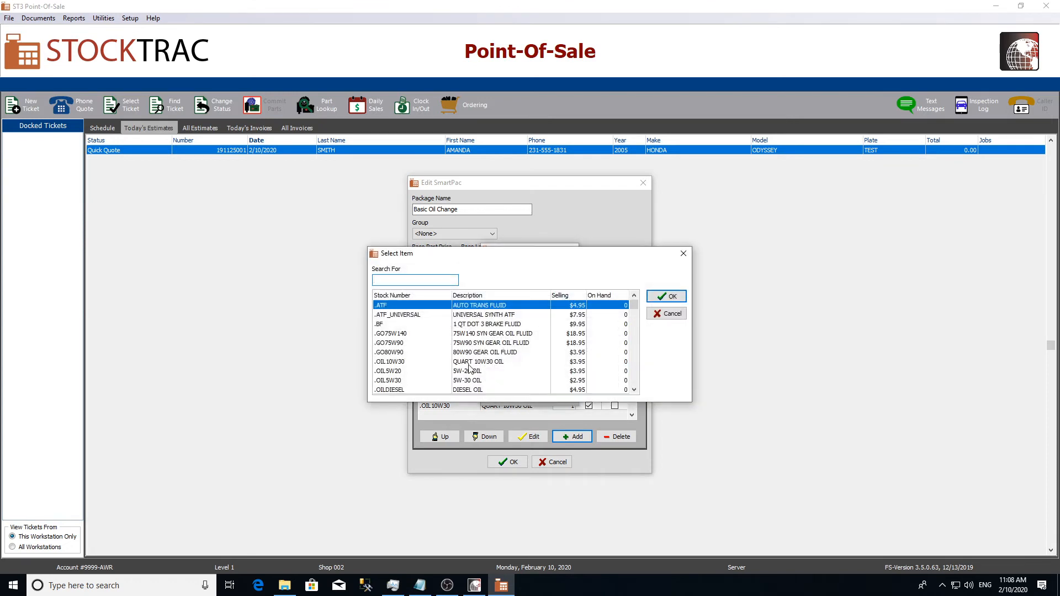
double_click(473, 372)
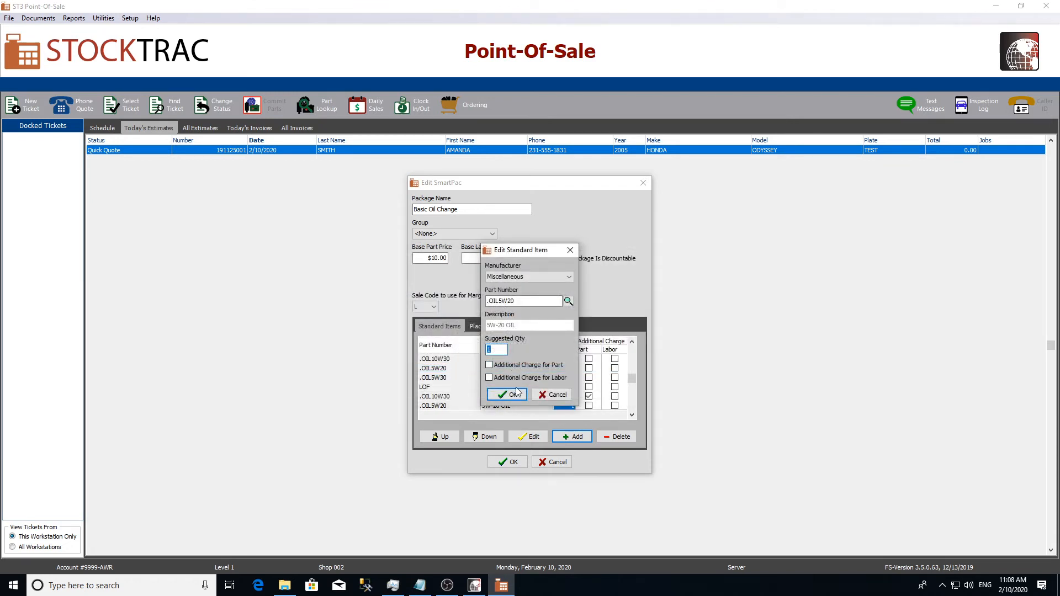
click(489, 366)
click(506, 395)
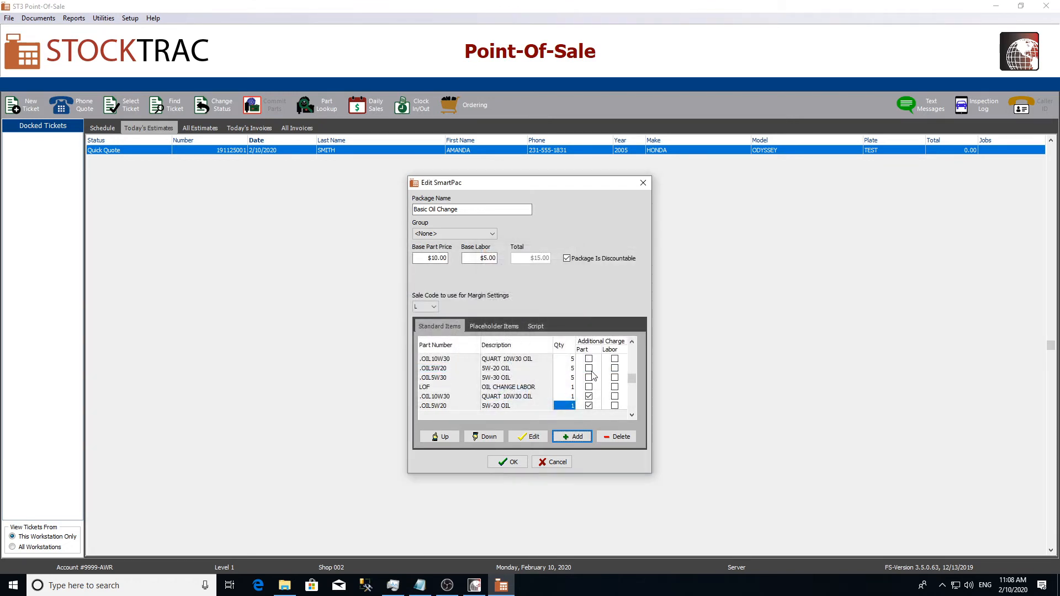
Step: Add a second .OIL5W30 standard item from Miscellaneous with quantity 1 and an additional charge for part
click(571, 437)
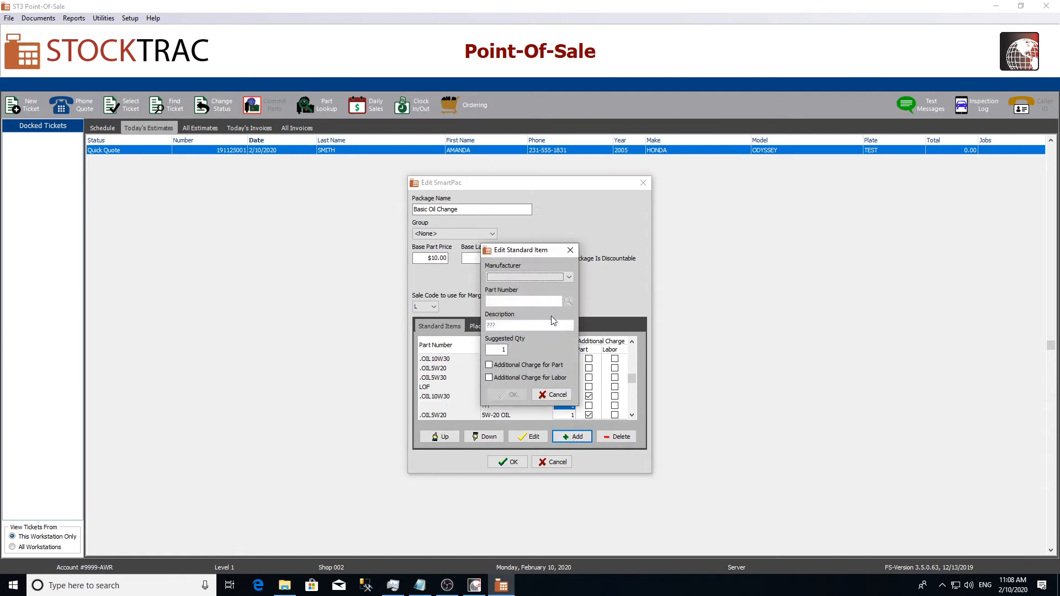
click(553, 276)
text(misc)
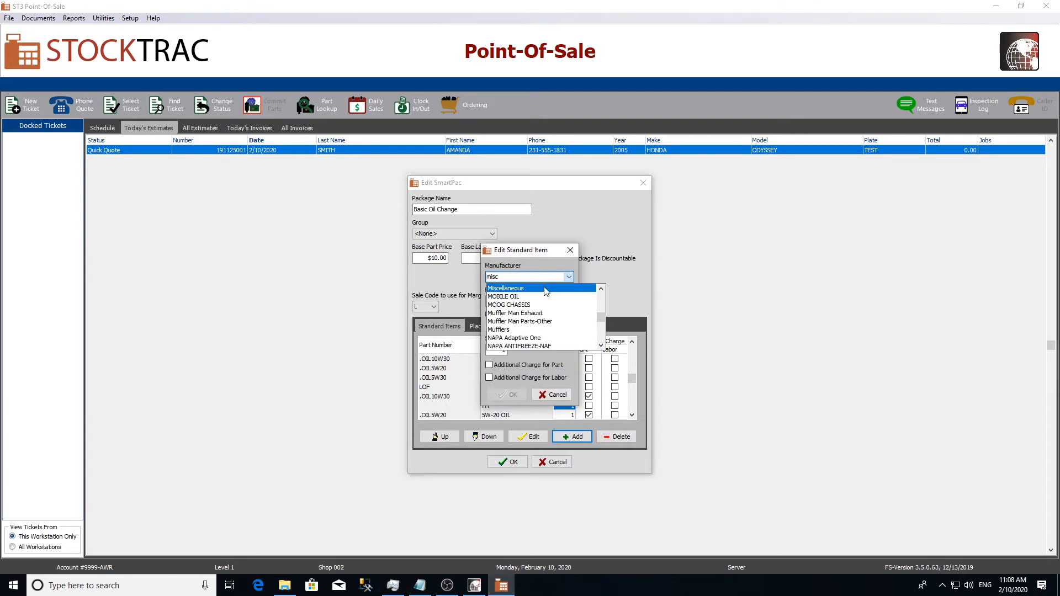
click(545, 289)
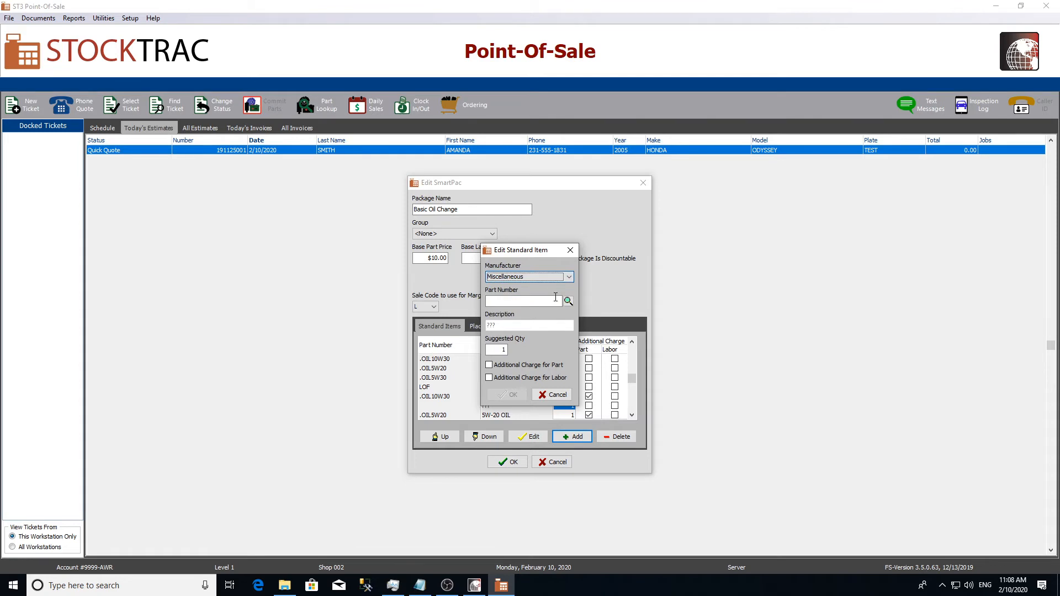
click(567, 303)
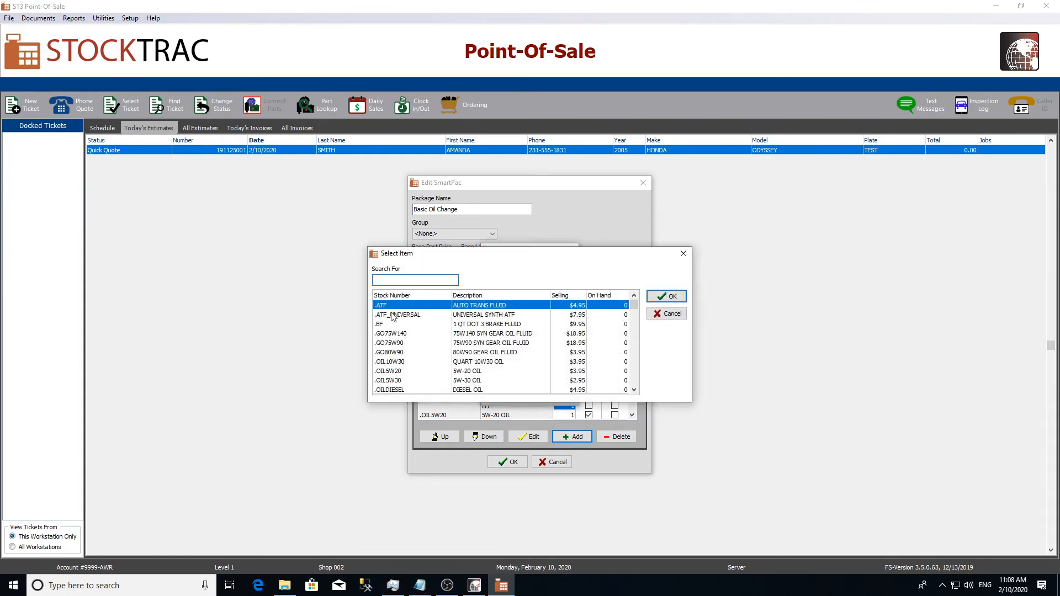
double_click(477, 381)
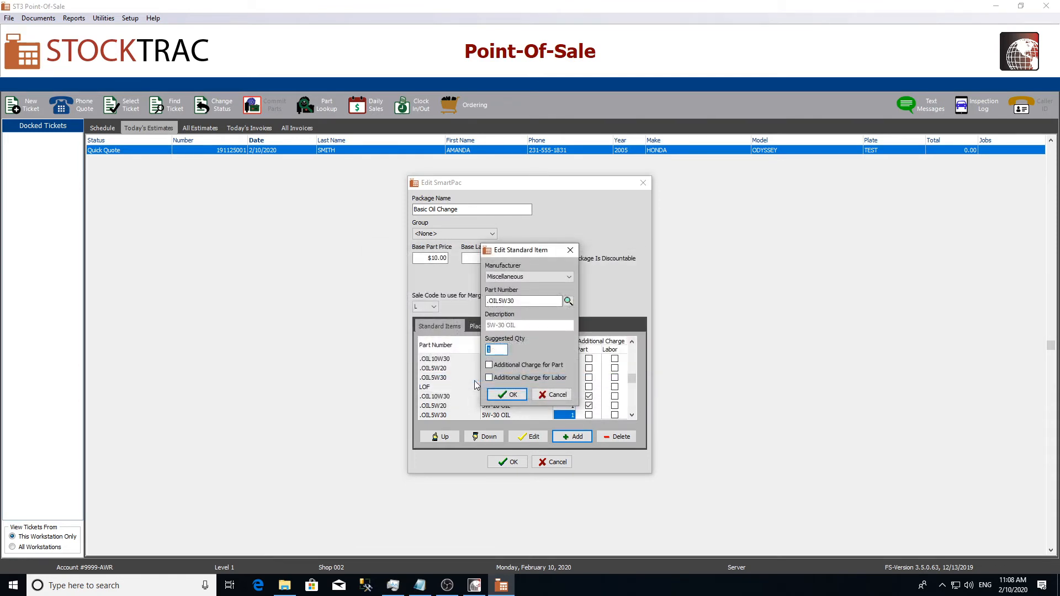
click(489, 365)
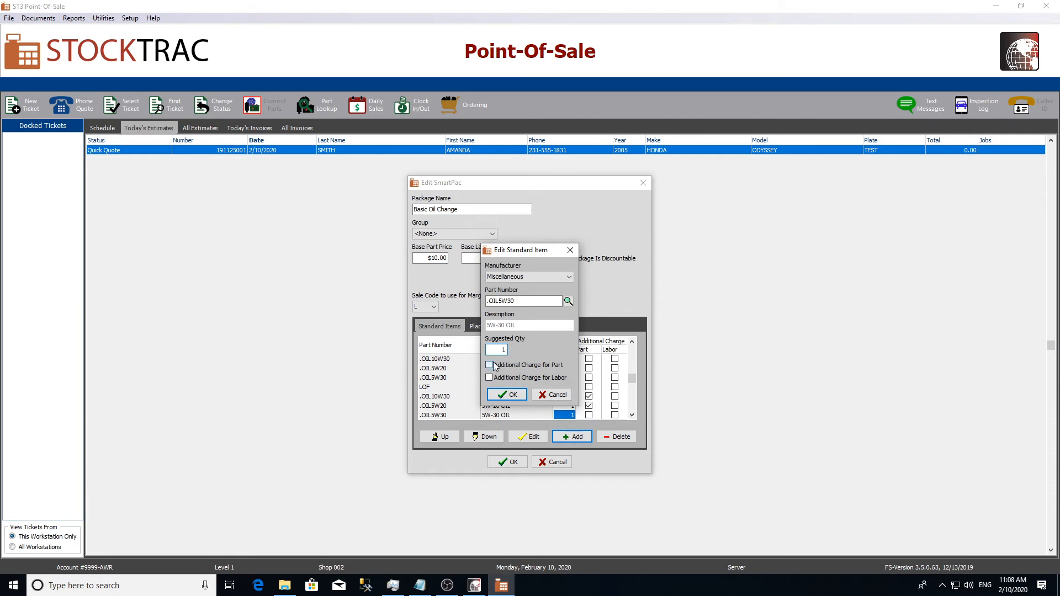
click(501, 398)
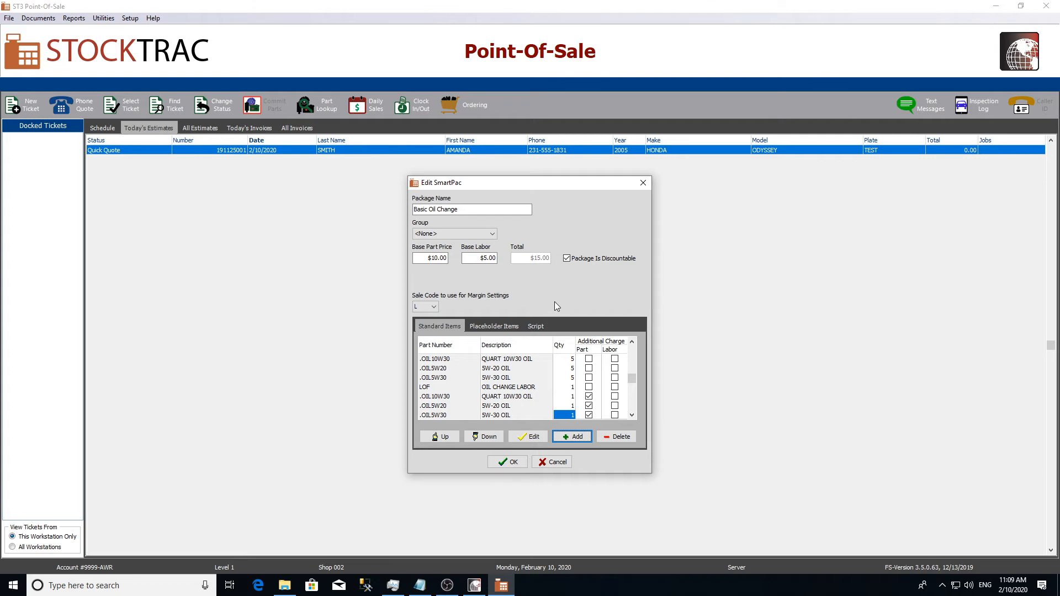
Step: Add a Part placeholder item described as OIL FILTER with a quantity of 1
click(494, 326)
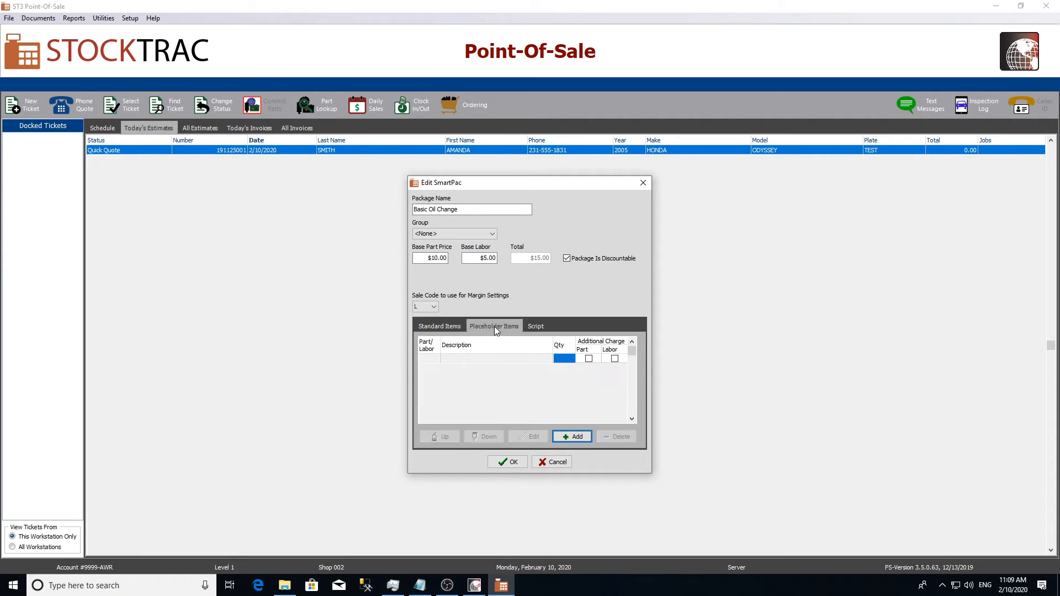
click(569, 438)
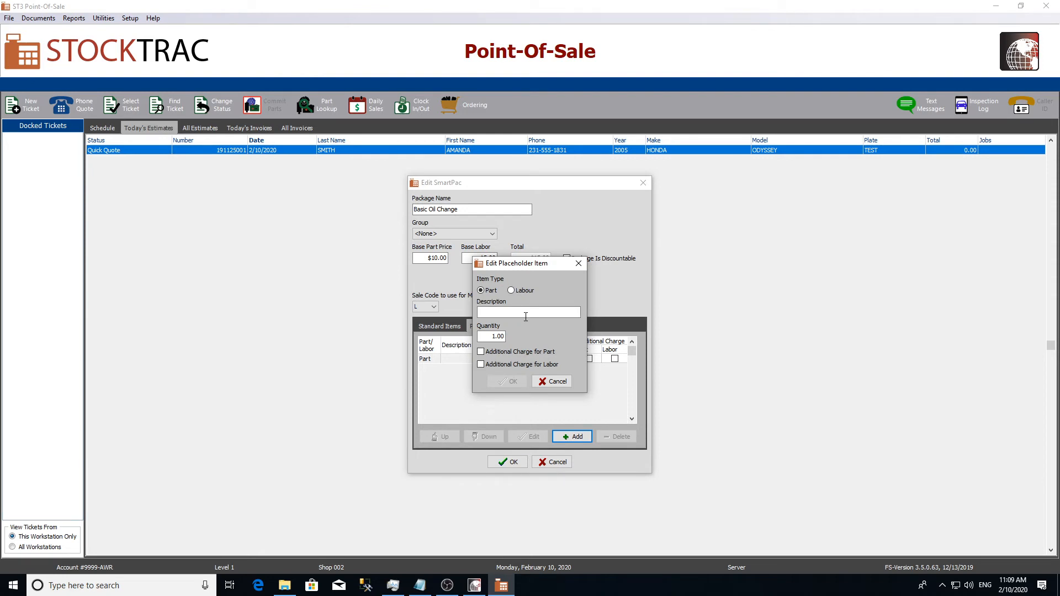
click(494, 313)
text(OI)
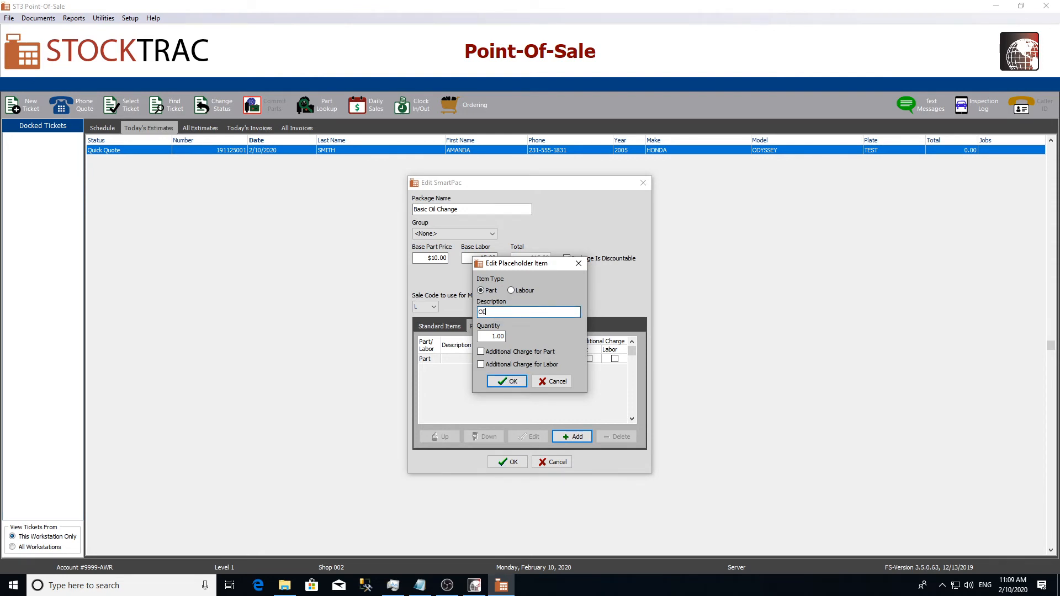
text(L FILTER)
click(513, 382)
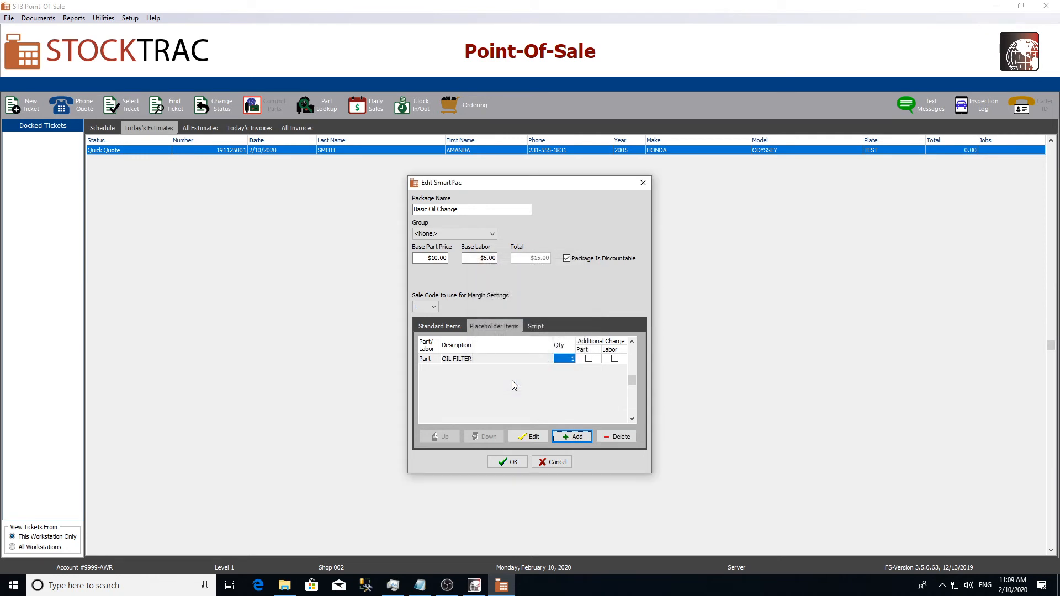
Step: Review the package's script, placeholder items and standard items, and save the Basic Oil Change SmartPac
click(538, 326)
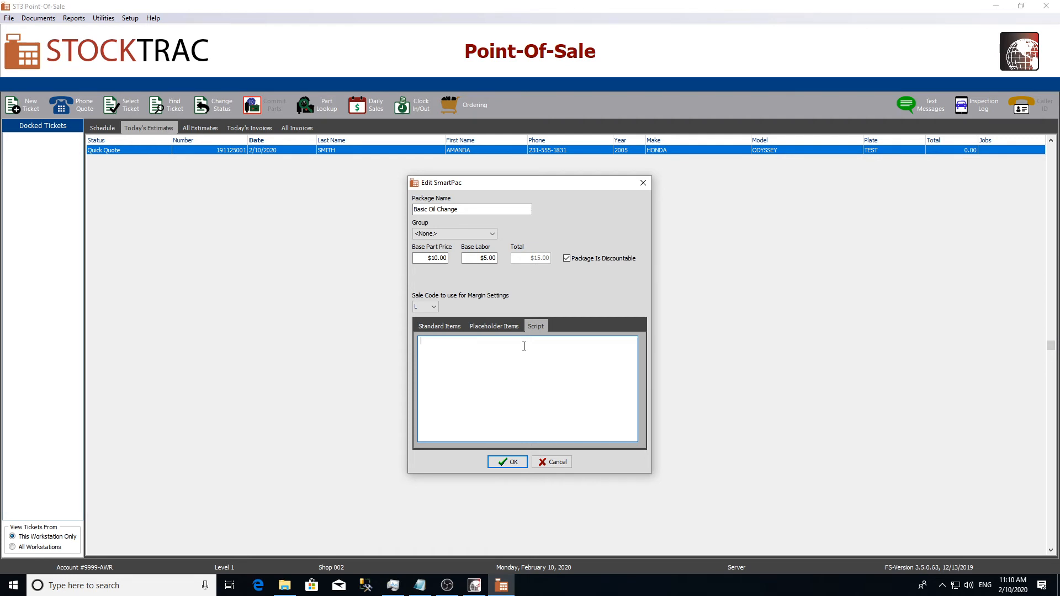
click(489, 326)
click(445, 325)
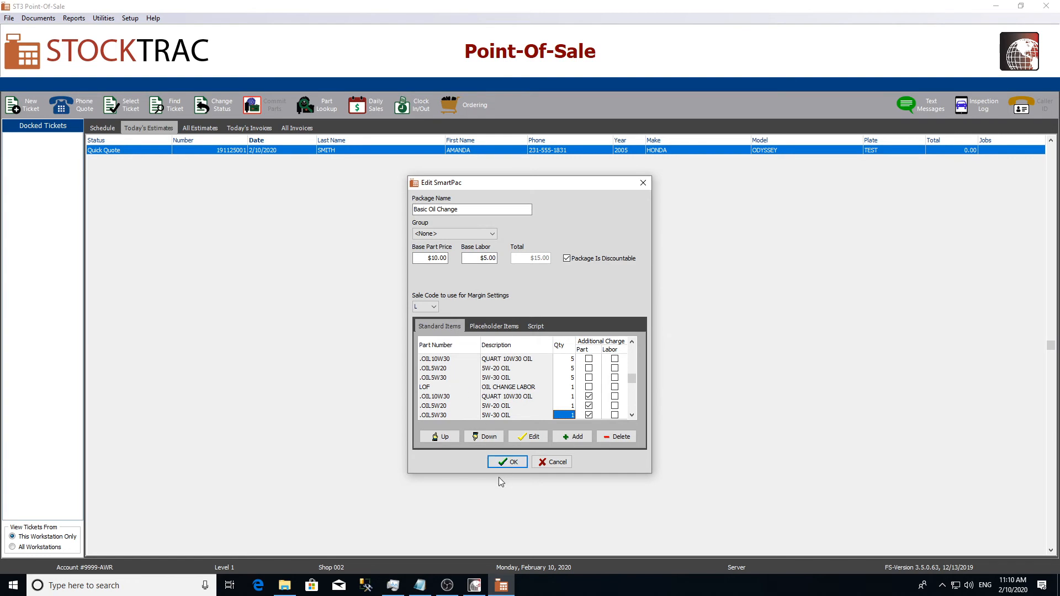
click(506, 463)
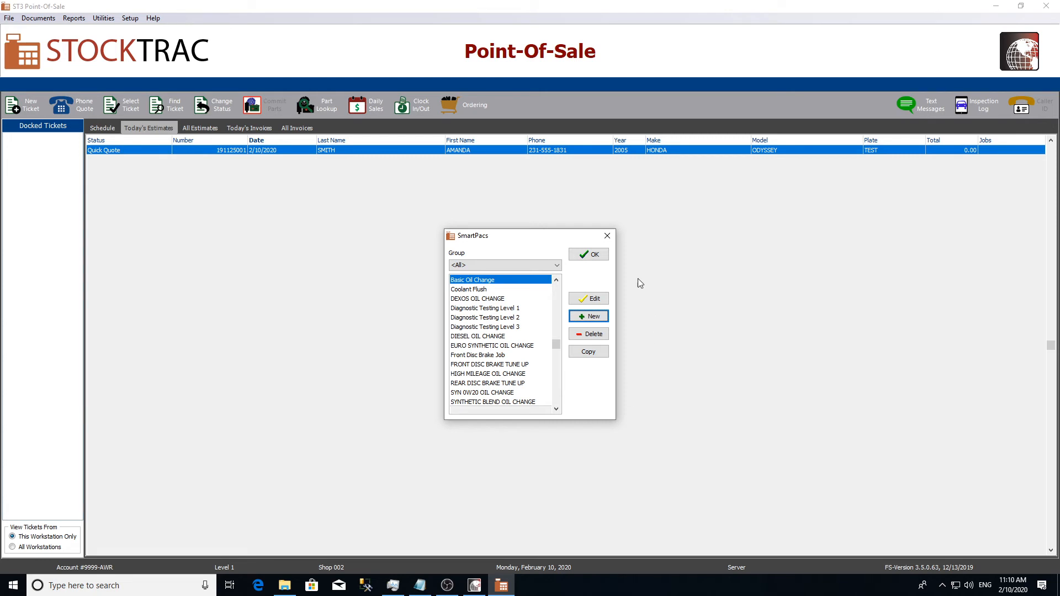
Step: Close the SmartPacs list and open the items of the 2005 Honda Odyssey quick quote from today's estimates
click(596, 255)
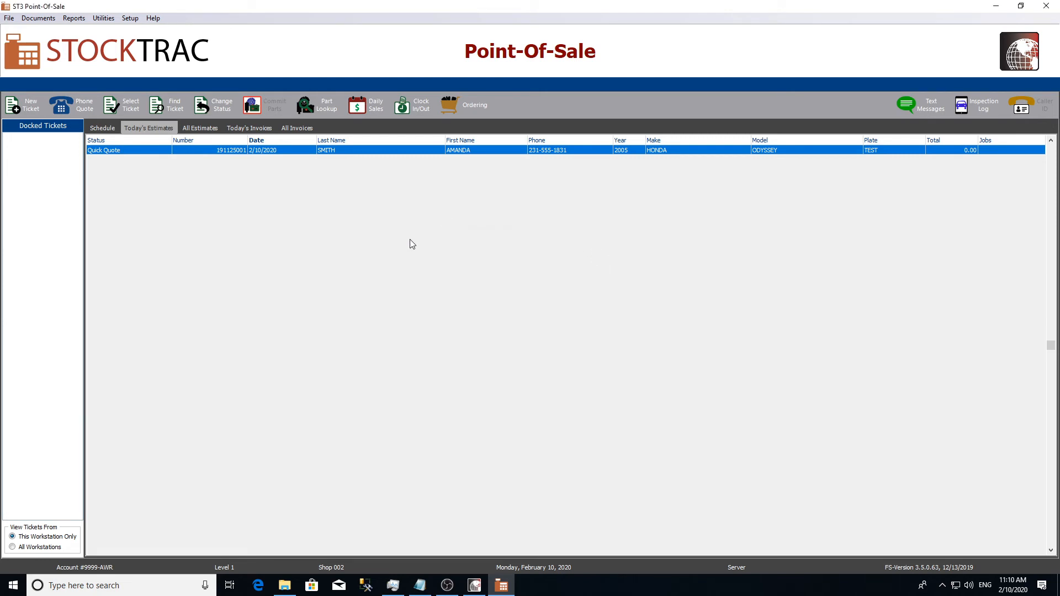
double_click(457, 151)
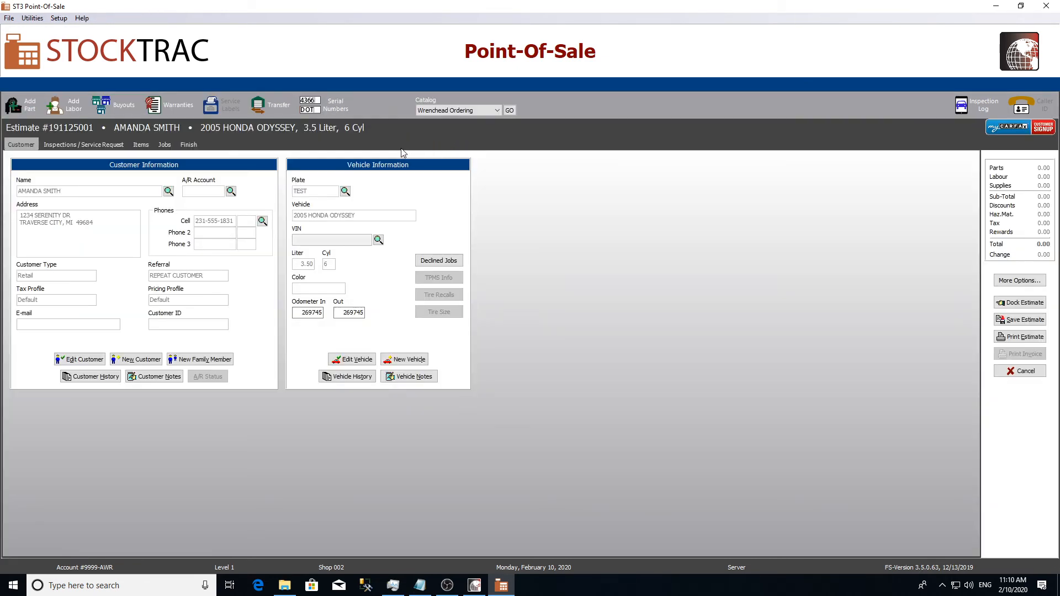
click(142, 146)
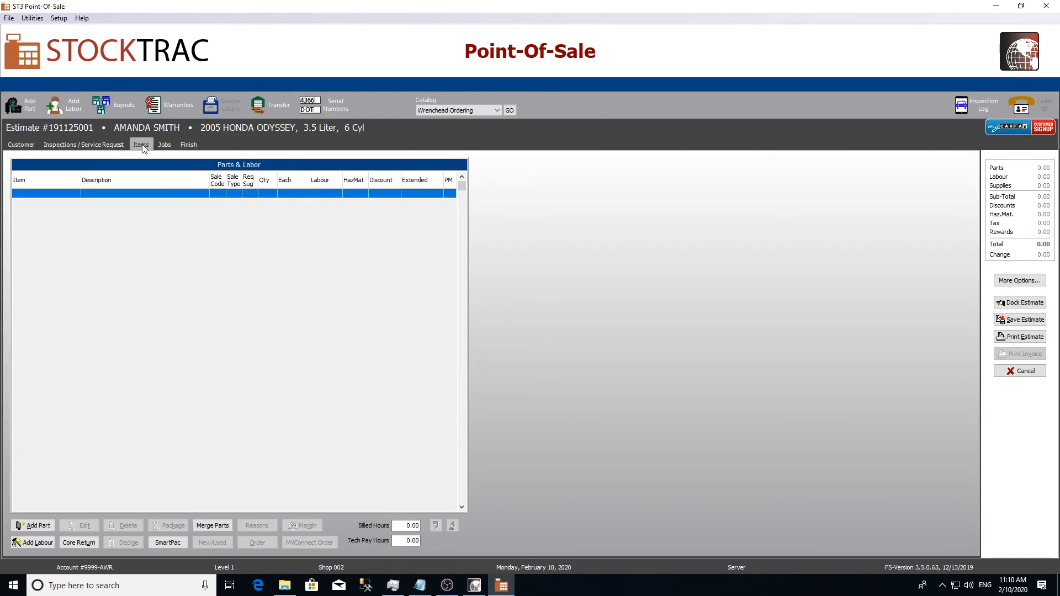
Step: Choose the Basic Oil Change SmartPac for adding to the estimate
click(173, 544)
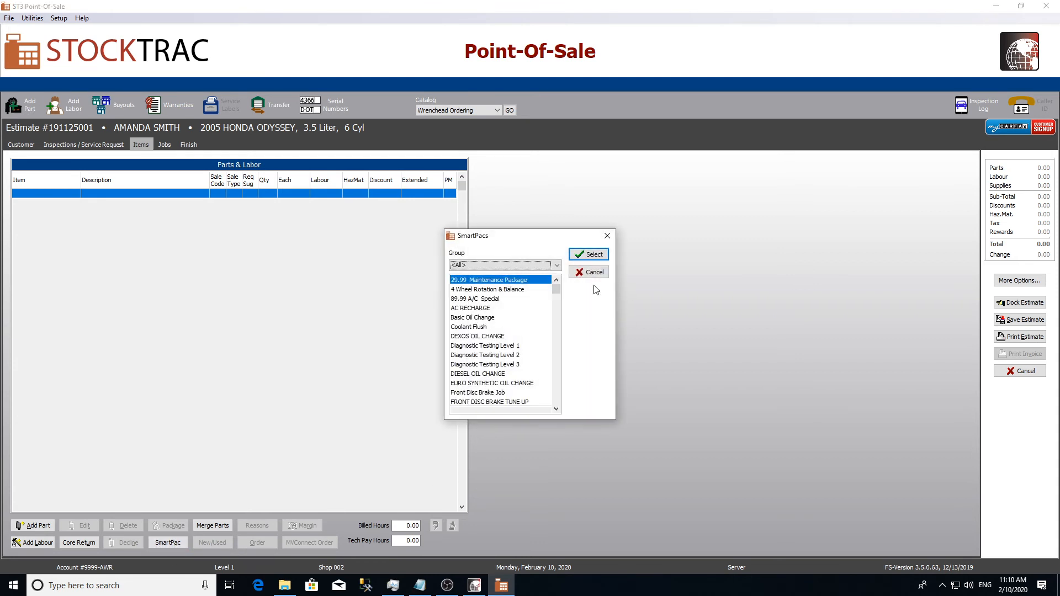
click(492, 319)
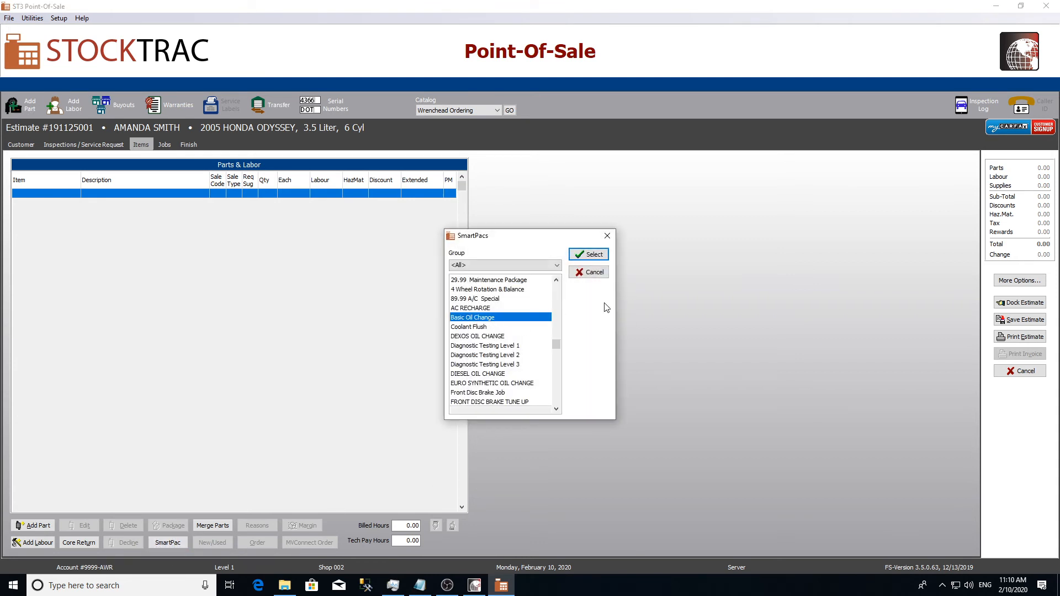
click(596, 254)
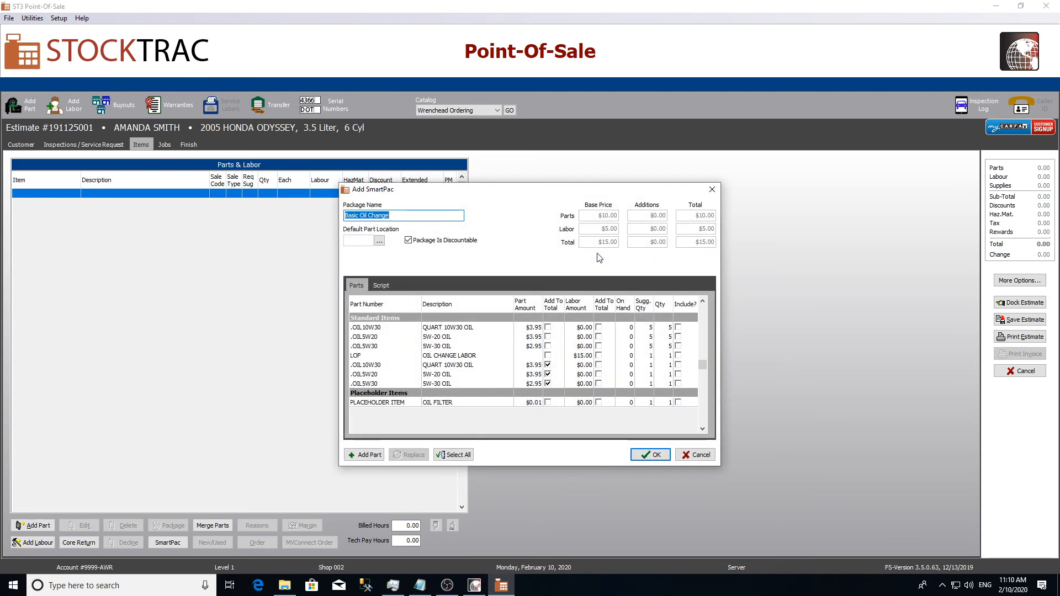
Step: Include the .OIL5W20 standard item with quantity 5 and the LOF oil change labor in the package
click(678, 338)
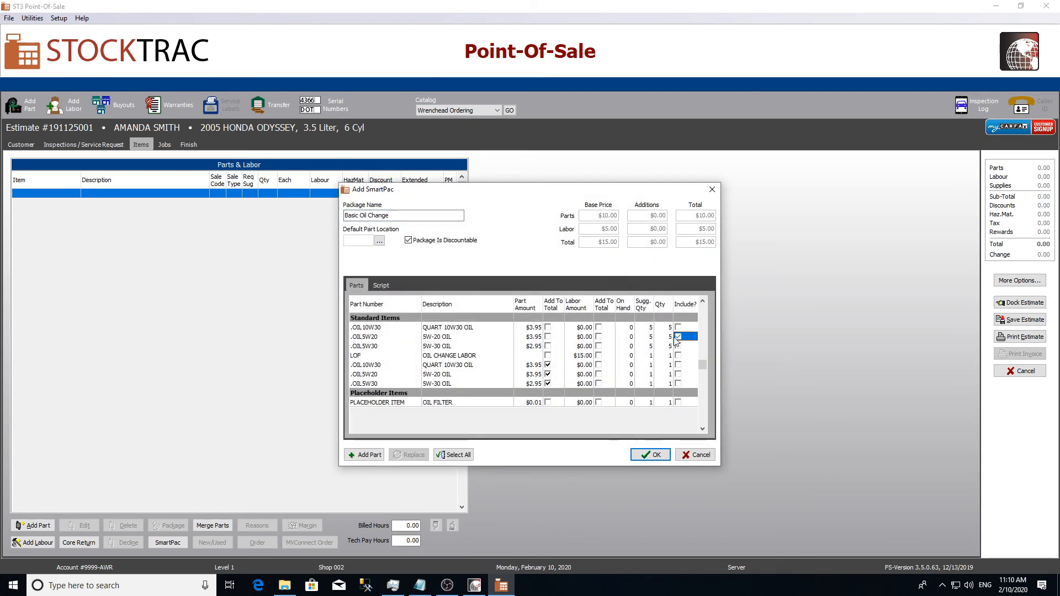
click(678, 356)
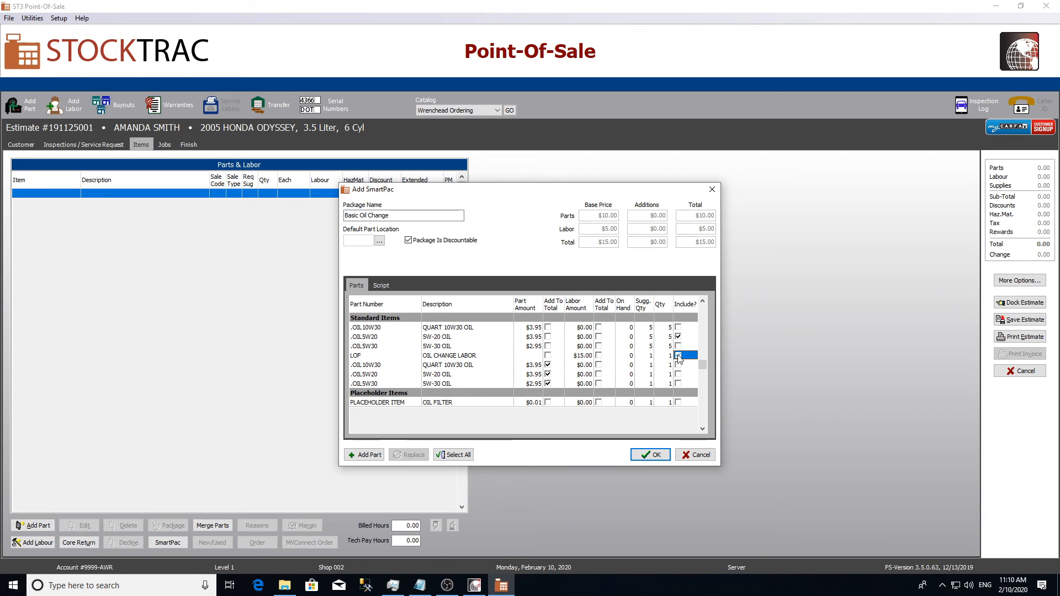
click(679, 356)
Step: Try including the additional-charge .OIL5W20 item with a quantity of 2, and exclude it again
click(679, 374)
click(670, 374)
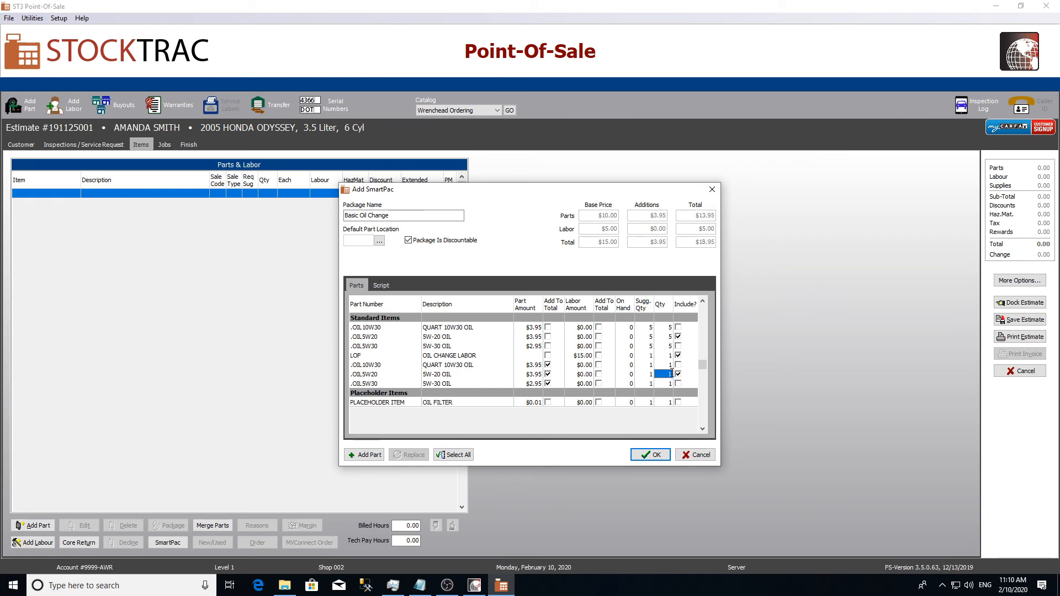
text(2)
click(678, 375)
Step: Include the oil filter placeholder, replace it with the 1133 OIL FILTER from inventory, and add the package to the estimate
click(679, 403)
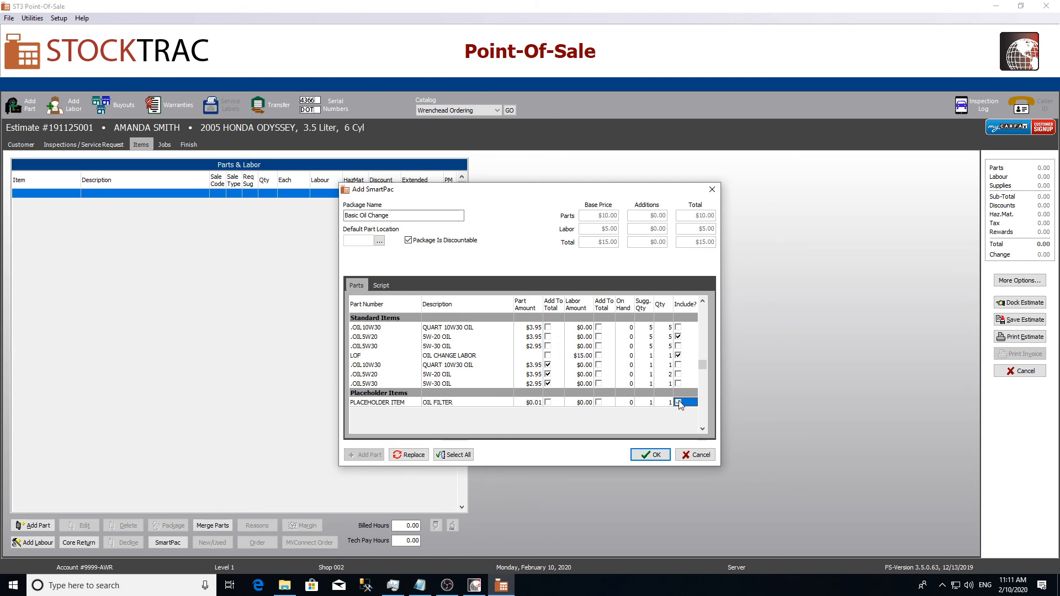
click(678, 403)
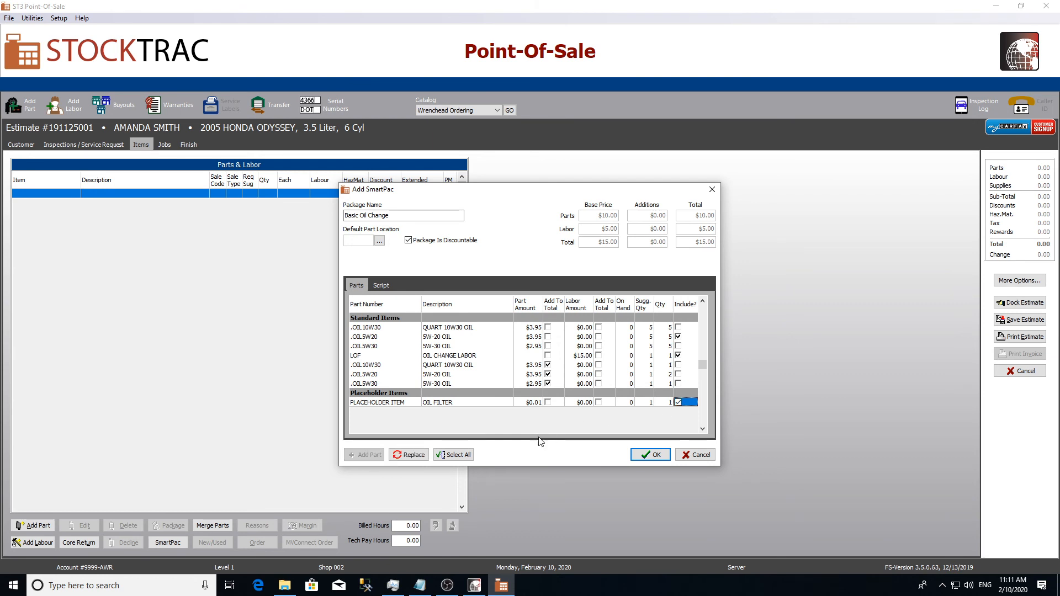
click(413, 455)
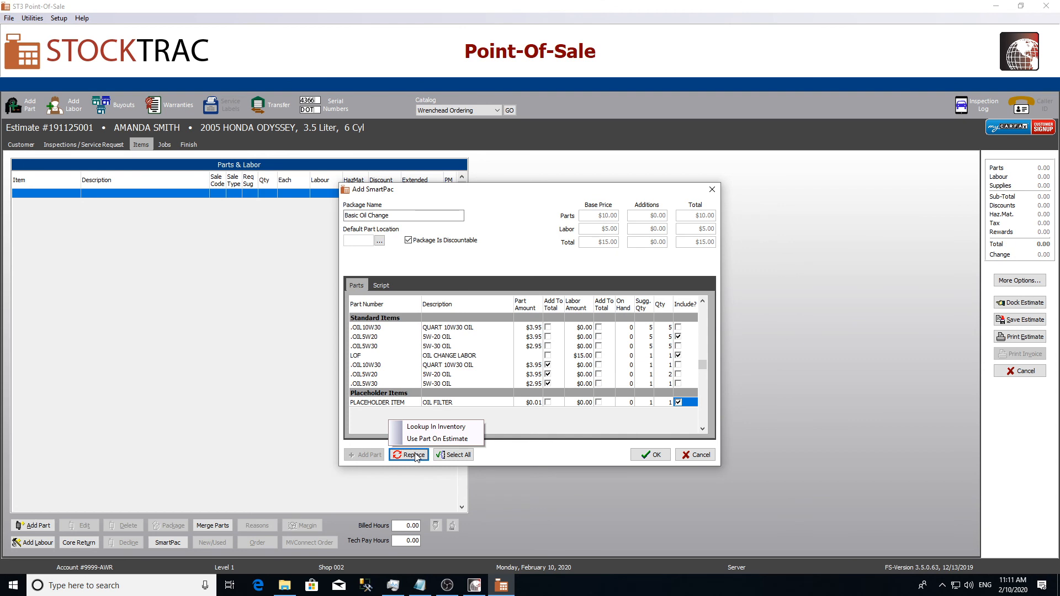
click(433, 426)
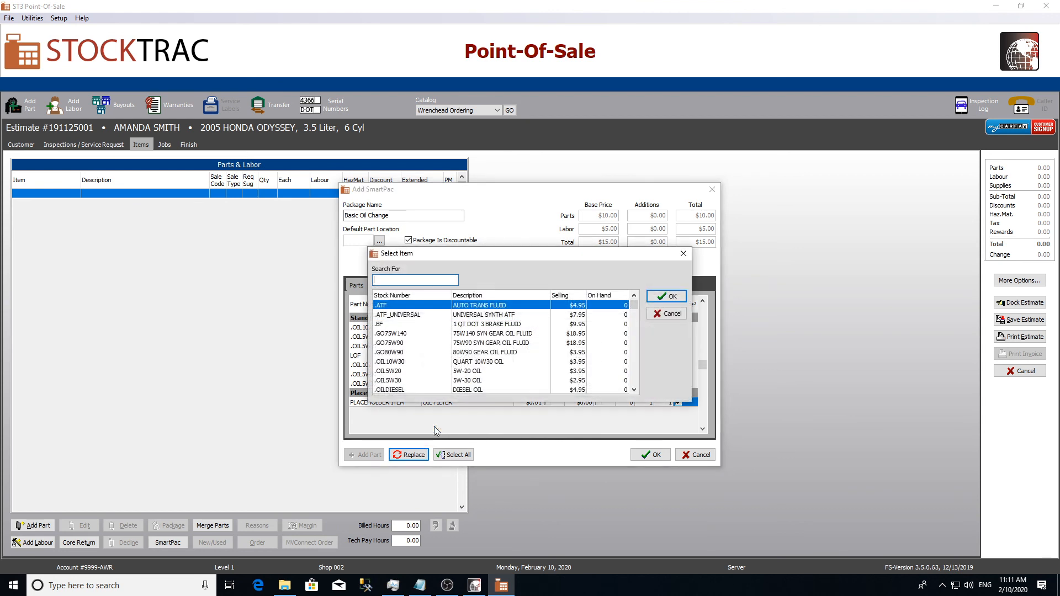
text(1133)
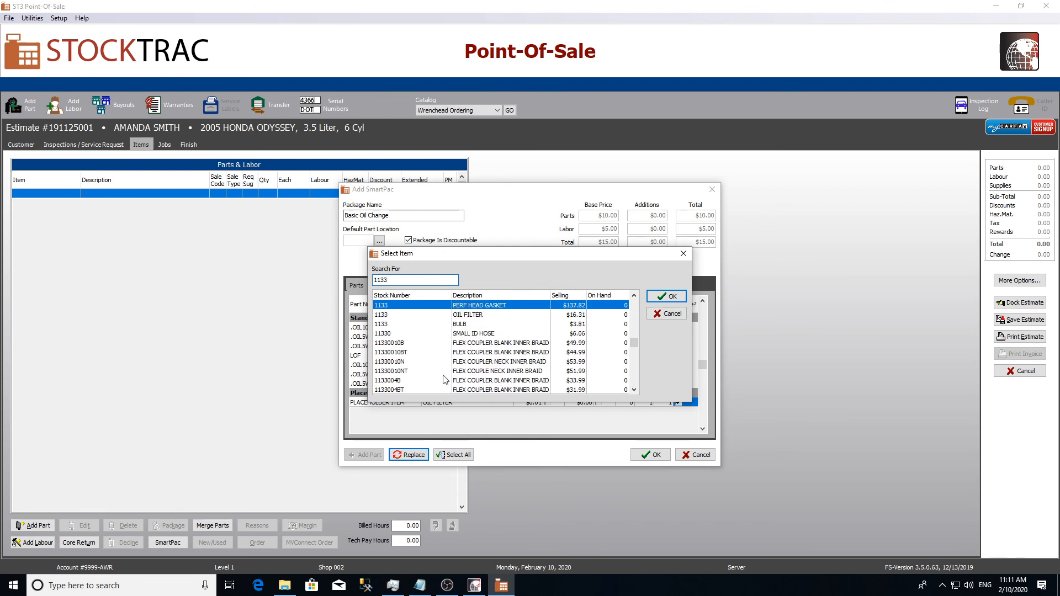
click(485, 315)
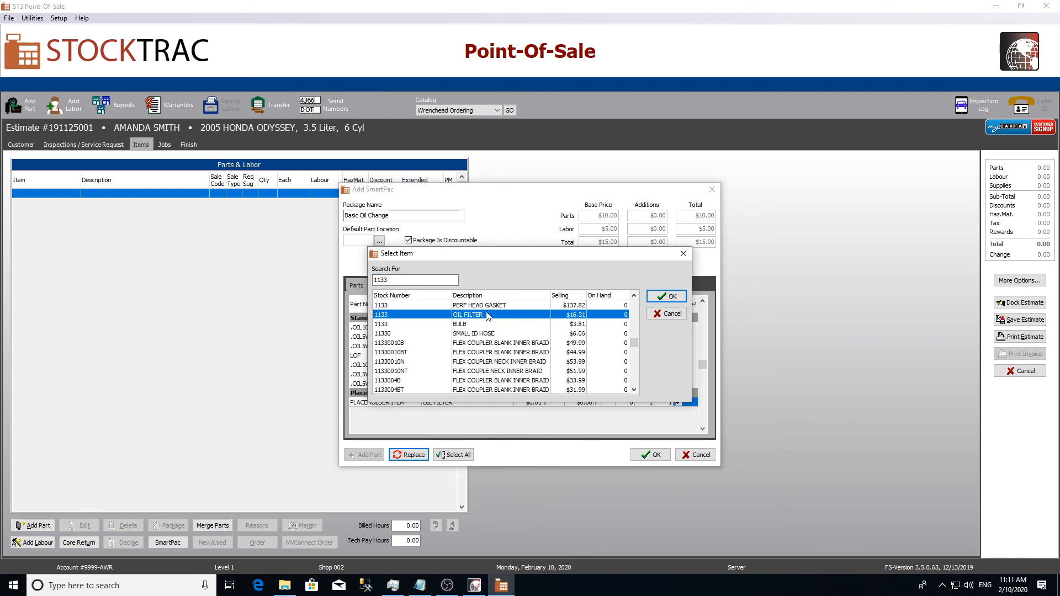
click(669, 297)
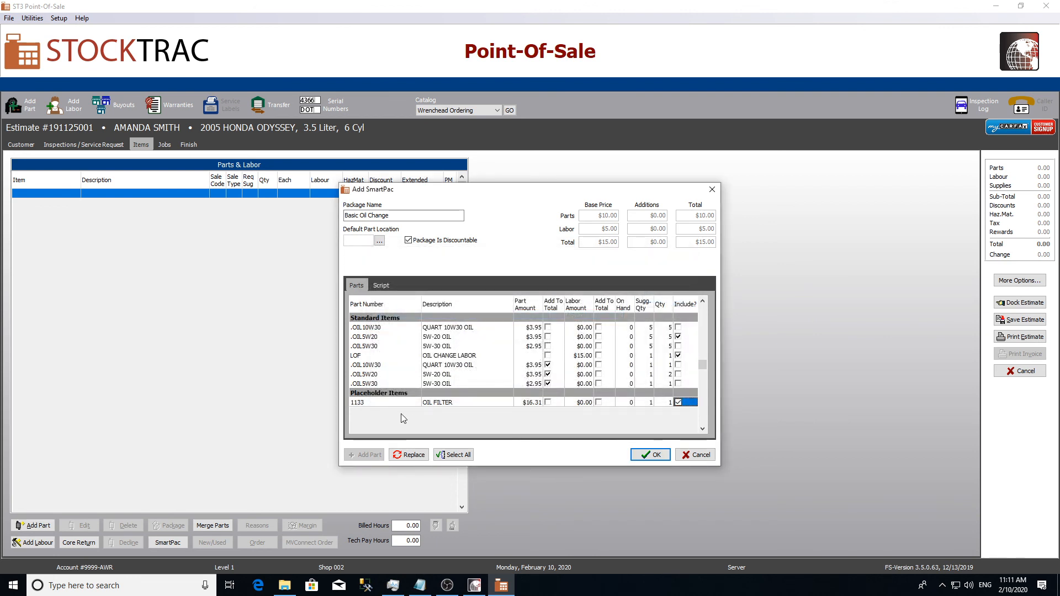
click(657, 454)
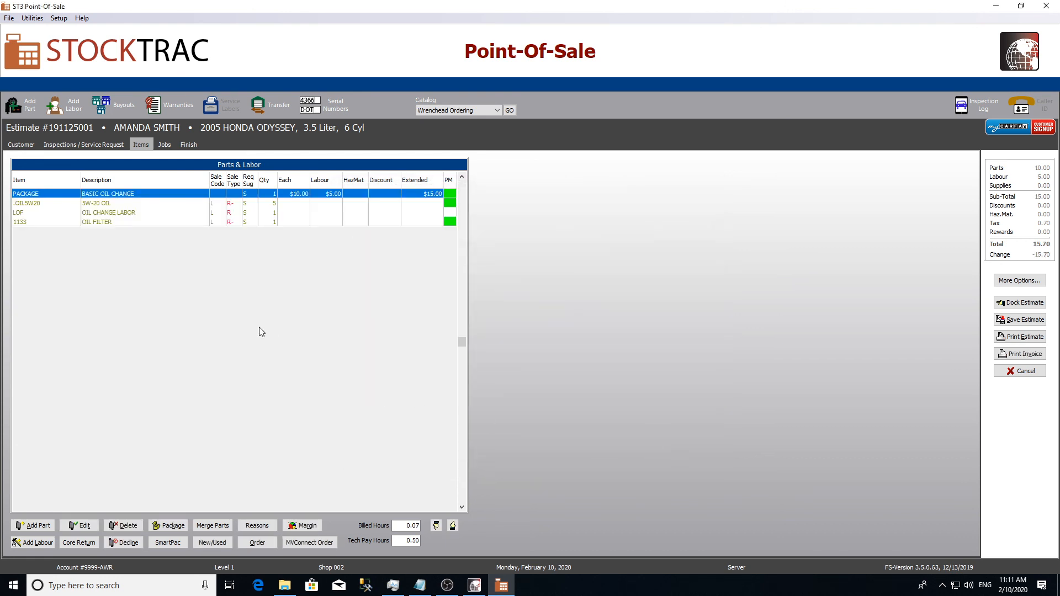